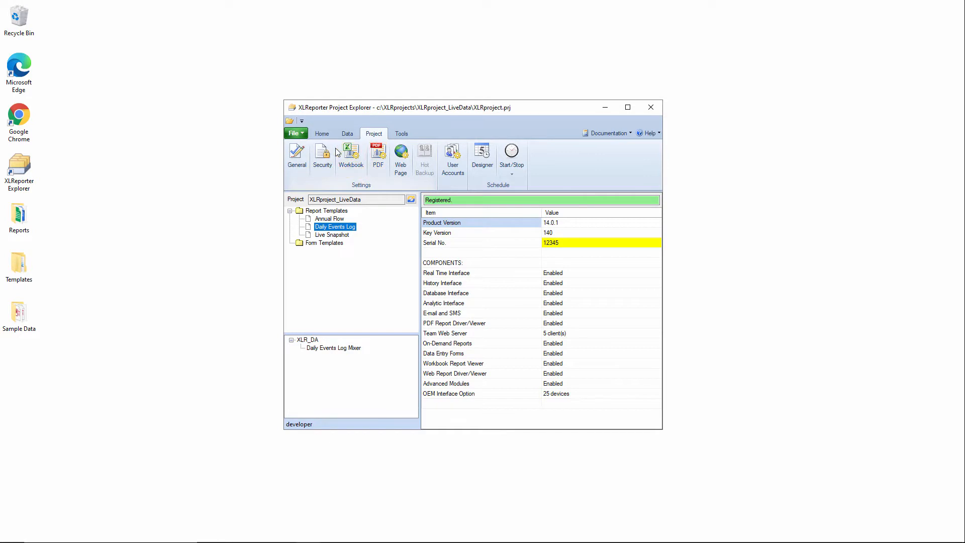
Step: Start a new template from the Template Library, choosing Clean In Place Cycle under Industry, Food And Beverage
left_click(322, 134)
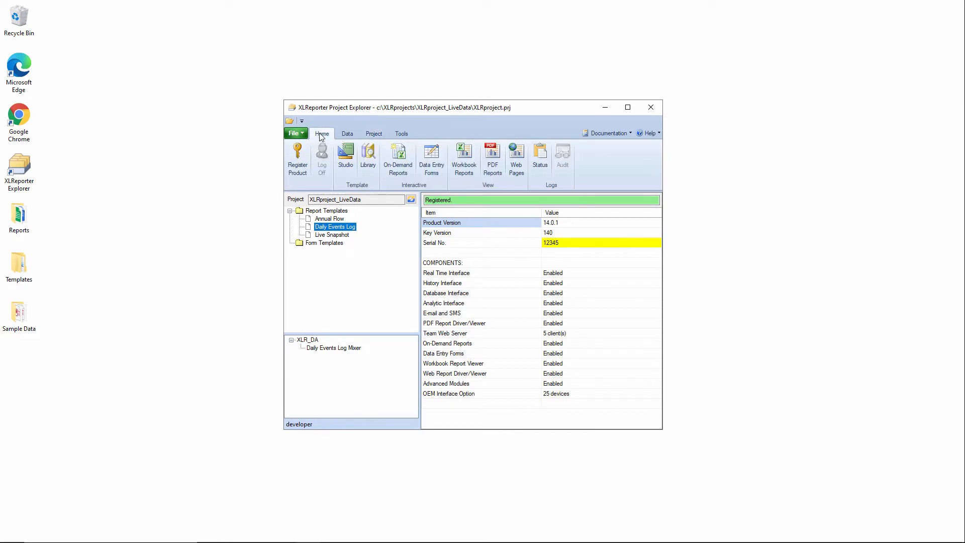
left_click(367, 168)
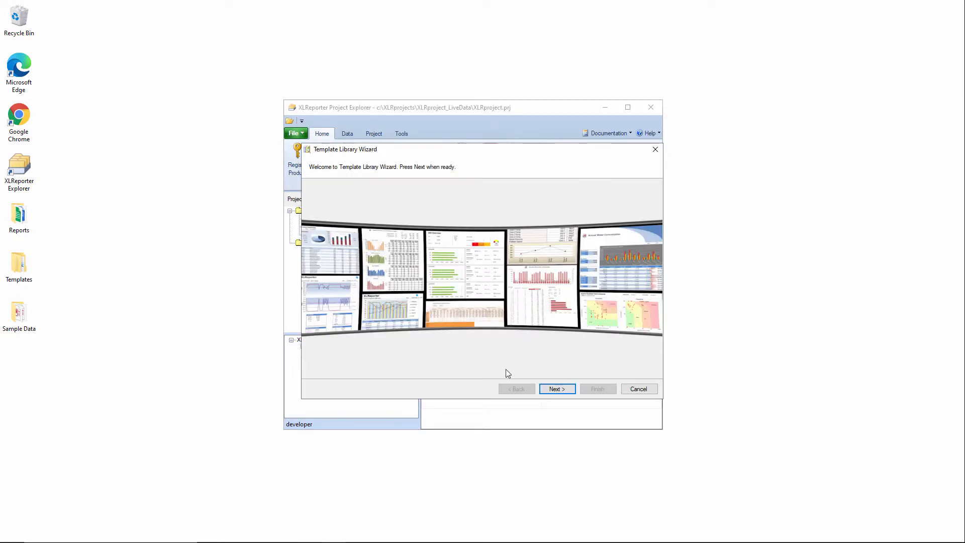
left_click(561, 391)
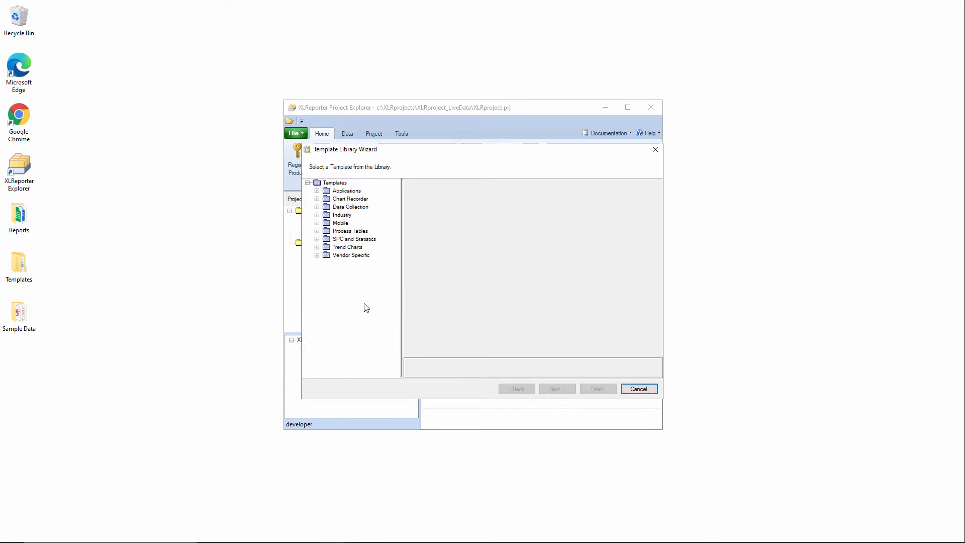
left_click(317, 215)
left_click(327, 247)
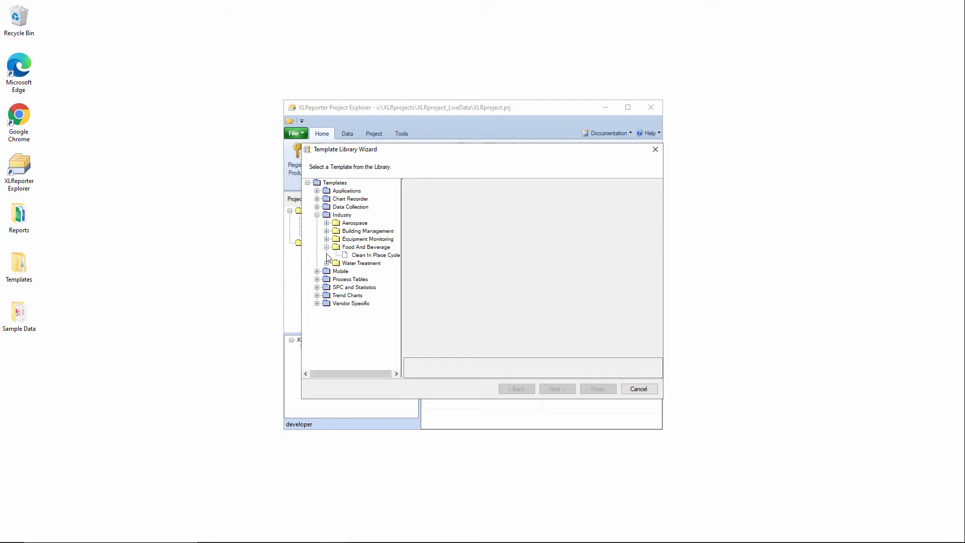
left_click(376, 255)
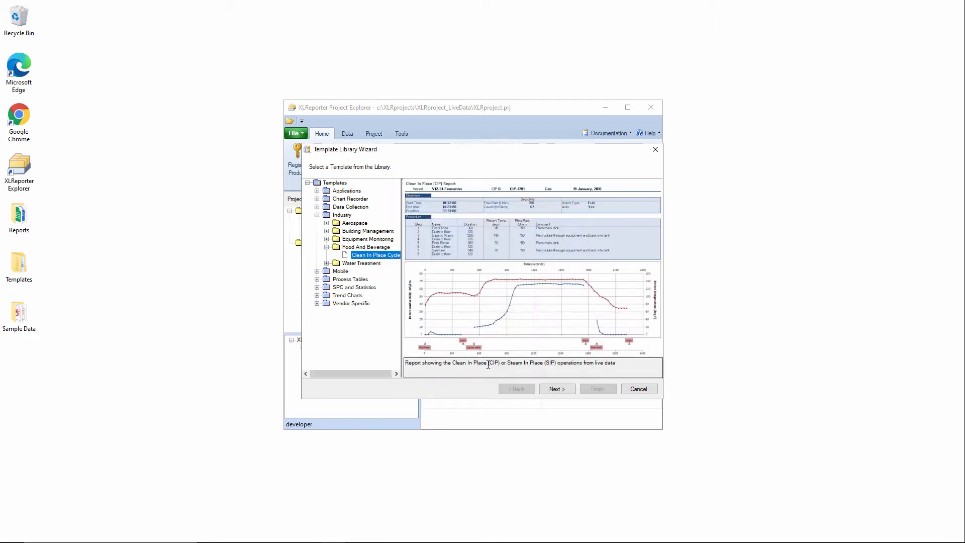
left_click(556, 390)
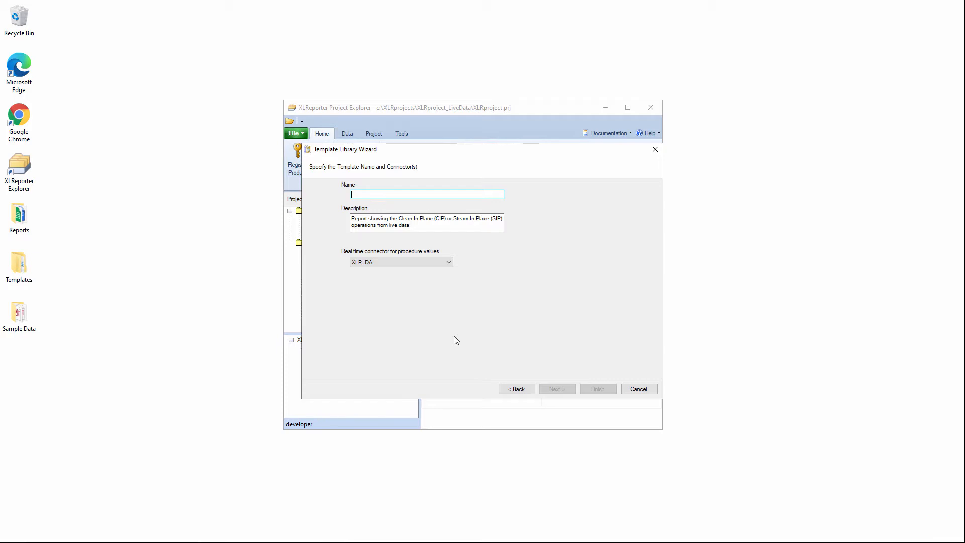
Step: Name the template CIP, continue to its content settings, and set the Vessel to Fermenter
type("CIP")
left_click(558, 389)
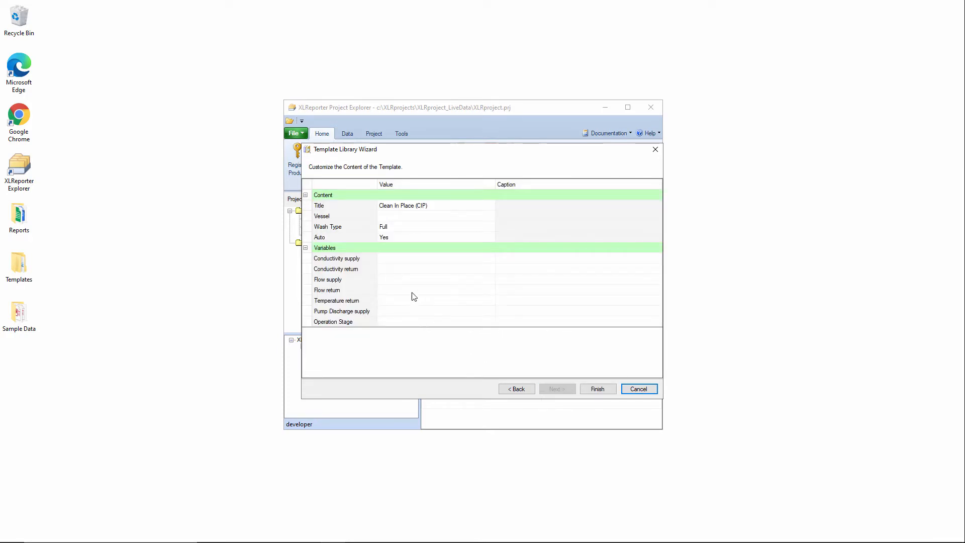
left_click(394, 218)
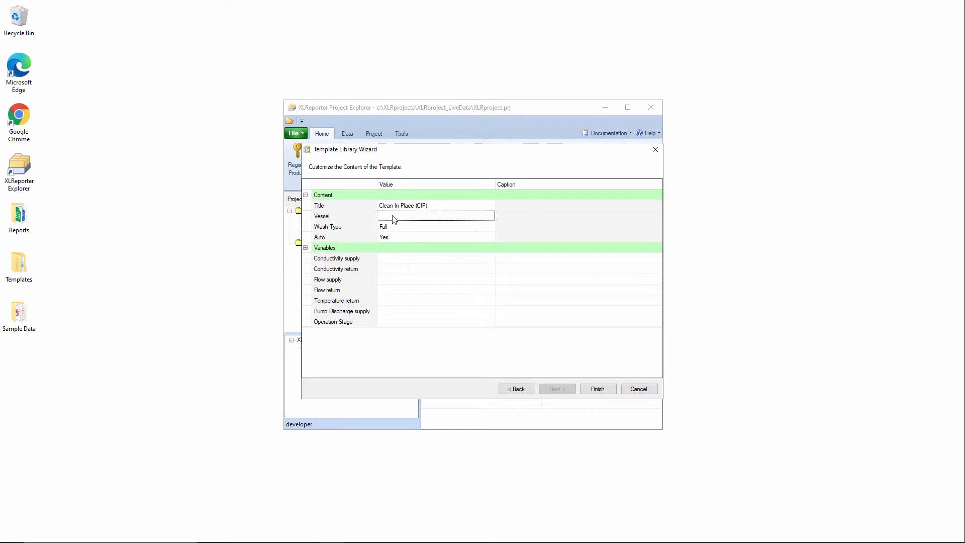
left_click(392, 216)
Step: Browse tags from the Conductivity supply variable and add all Online Mixer tags to the selected items
left_click(419, 258)
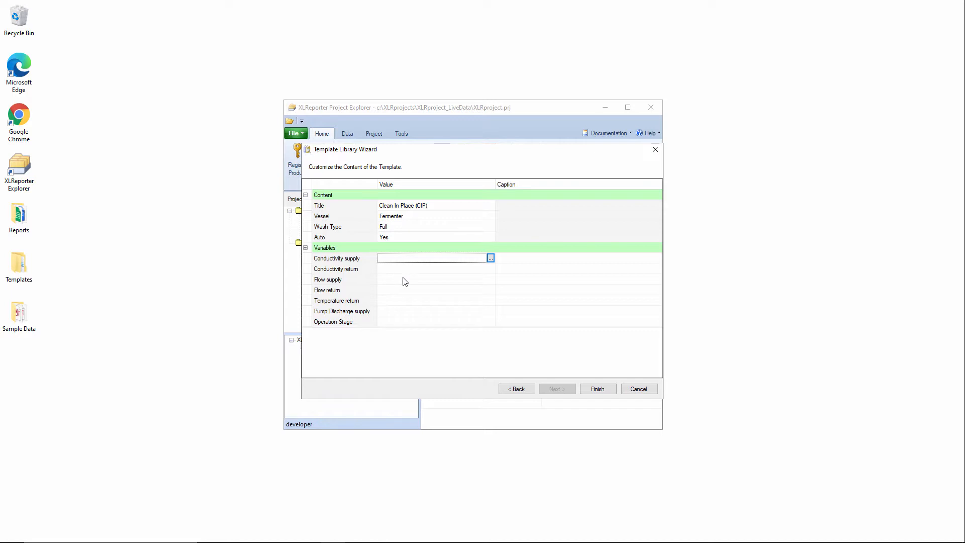
left_click(491, 258)
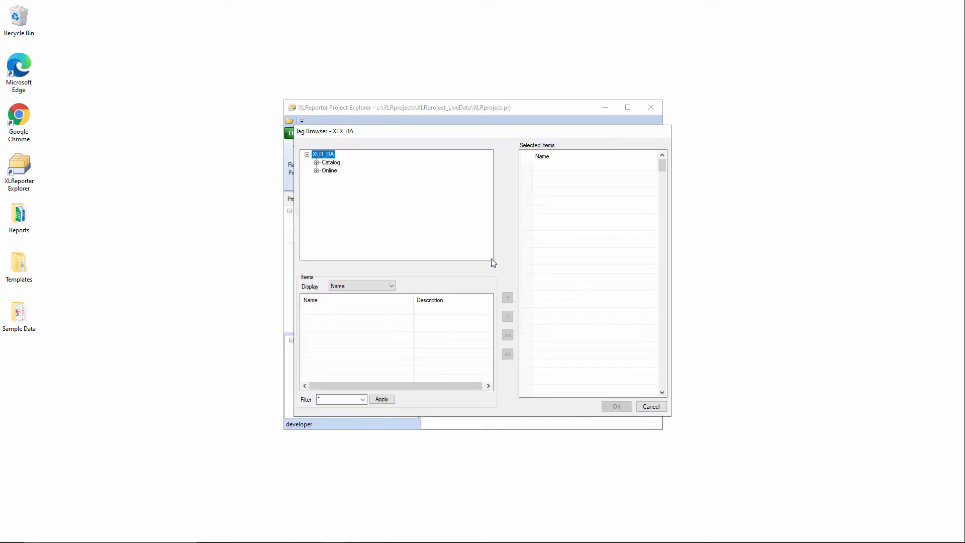
double_click(324, 172)
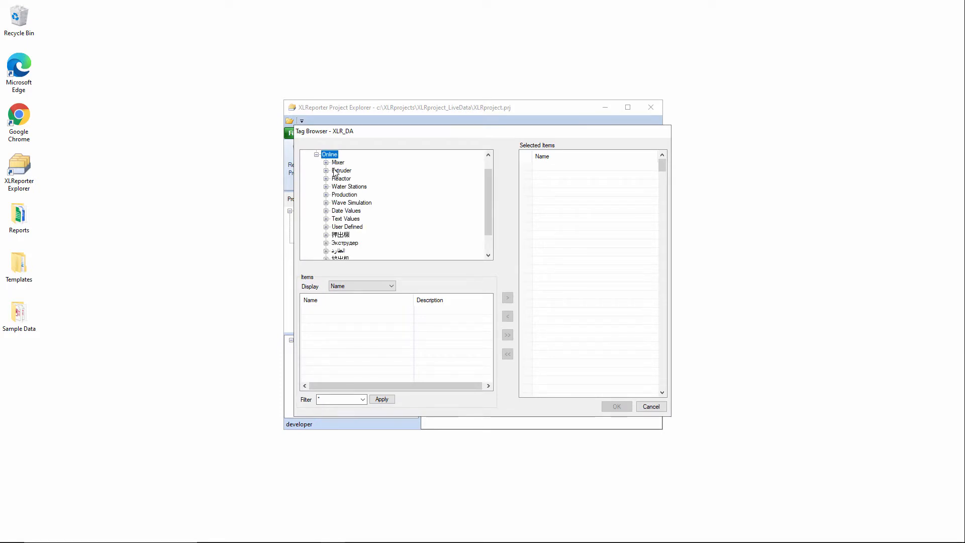
left_click(338, 162)
left_click(510, 337)
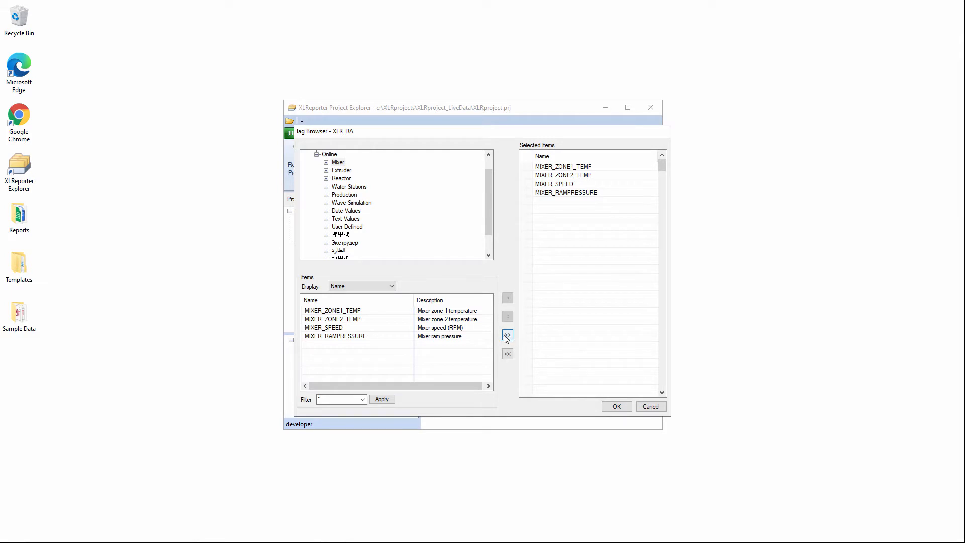
Step: Add the Extruder tags EXTR_ZONE1_TEMP and EXTR_ZONE2_TEMP to the selected items
left_click(340, 171)
double_click(462, 311)
left_click(466, 320)
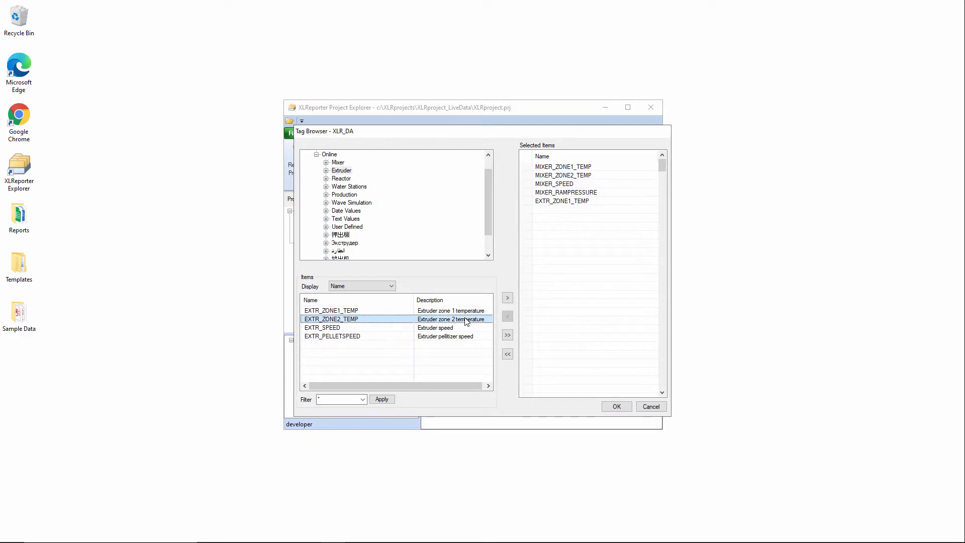
double_click(467, 321)
Step: Add USER_NUMBER_1 from the User Defined tags, apply the selection to the variables, and finish the template wizard
left_click(353, 227)
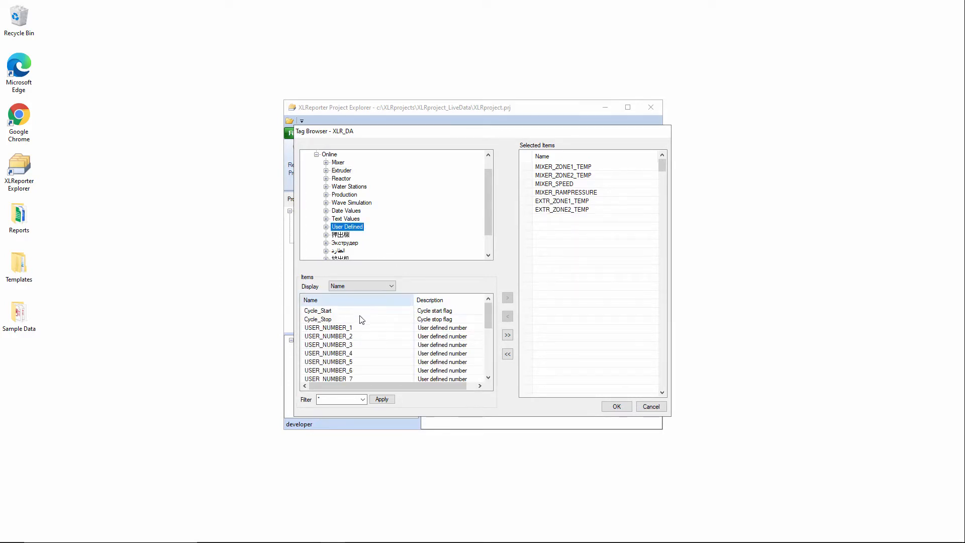
left_click(361, 328)
double_click(361, 329)
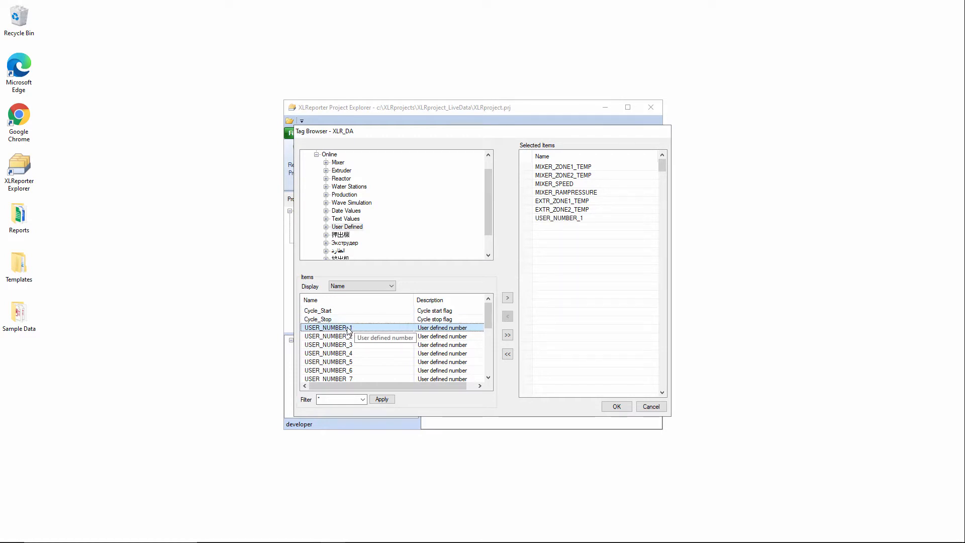
left_click(614, 406)
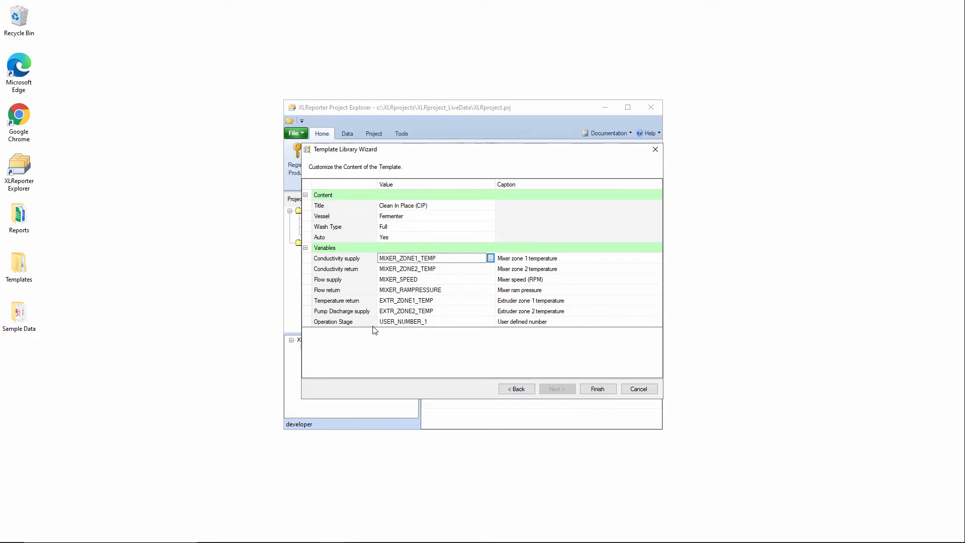
left_click(614, 391)
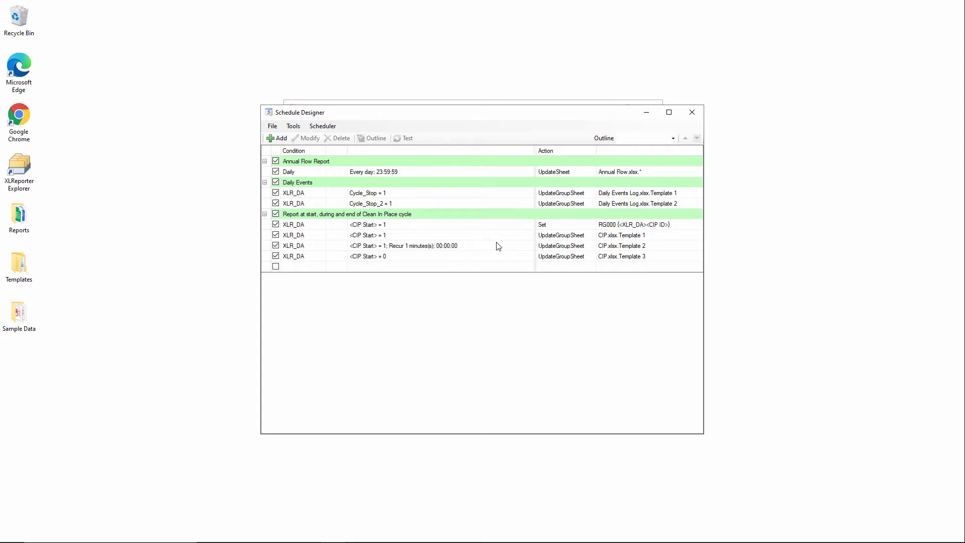
Step: Modify the CIP schedule entry that sets RG000, choosing the User Defined tag Cycle_Start for its condition
left_click(510, 225)
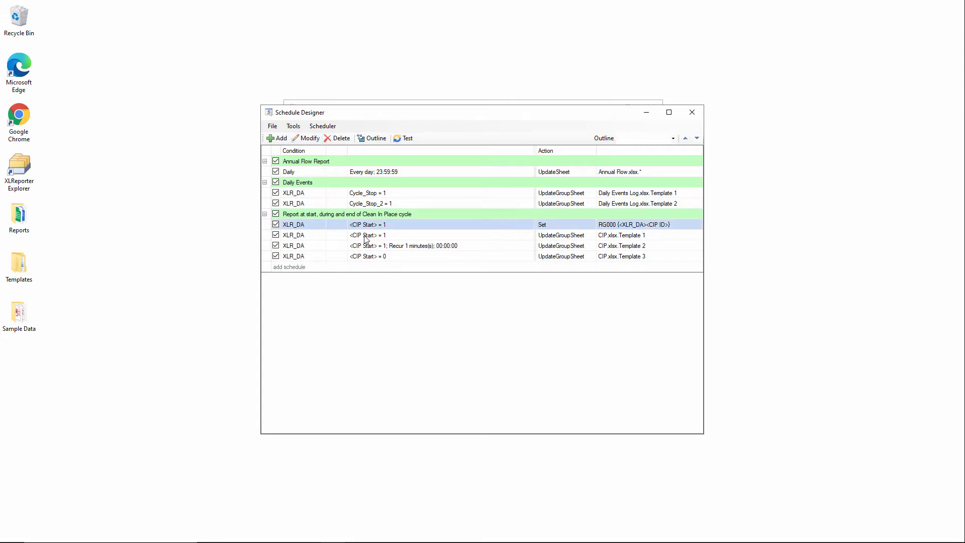
left_click(312, 140)
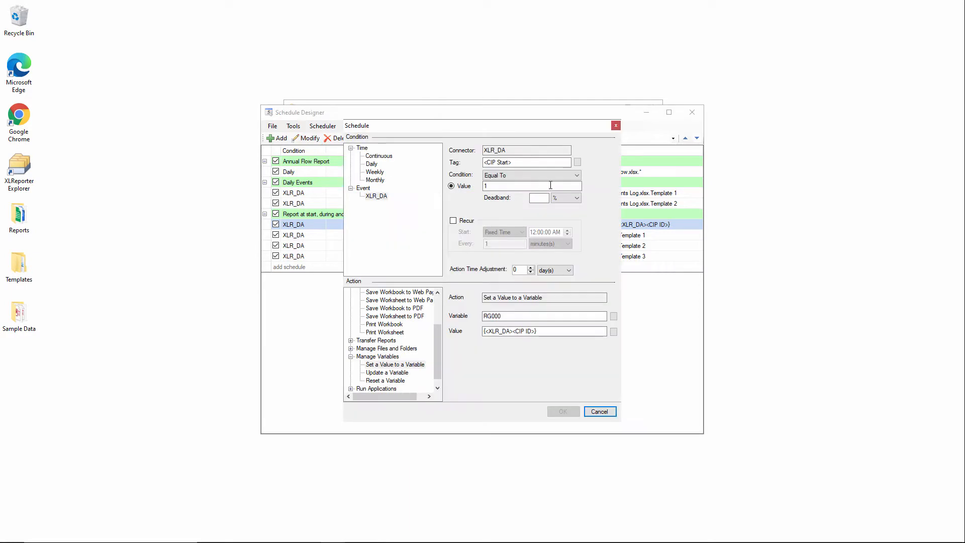
left_click(578, 162)
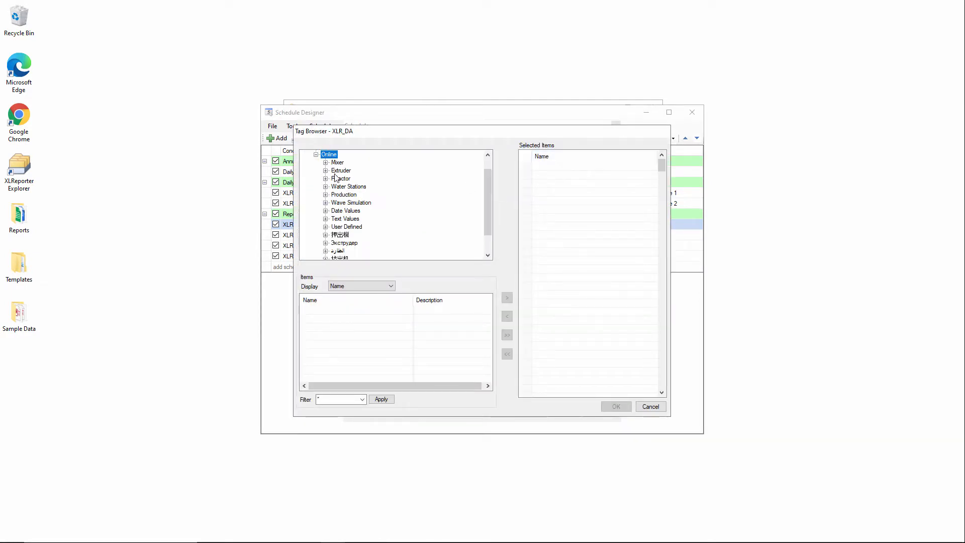
left_click(346, 227)
double_click(318, 311)
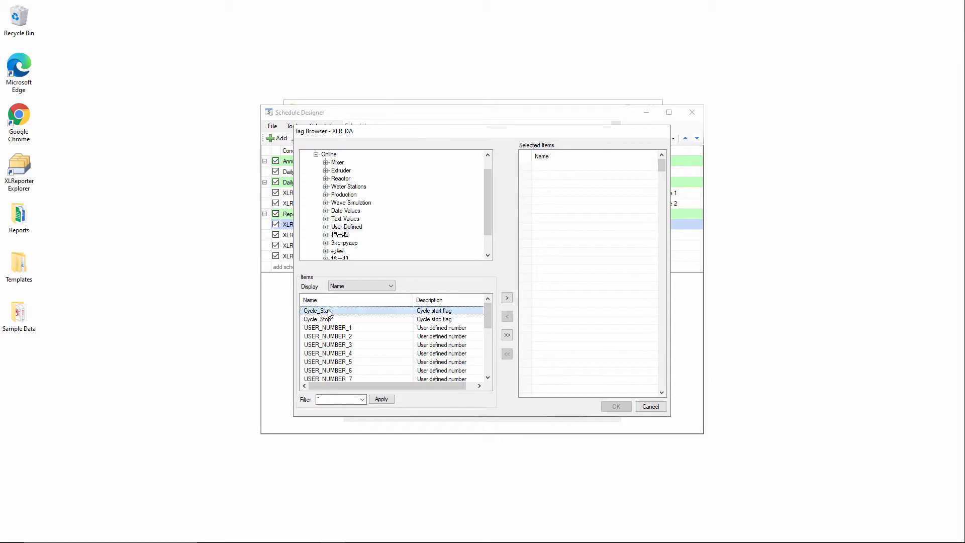
left_click(616, 406)
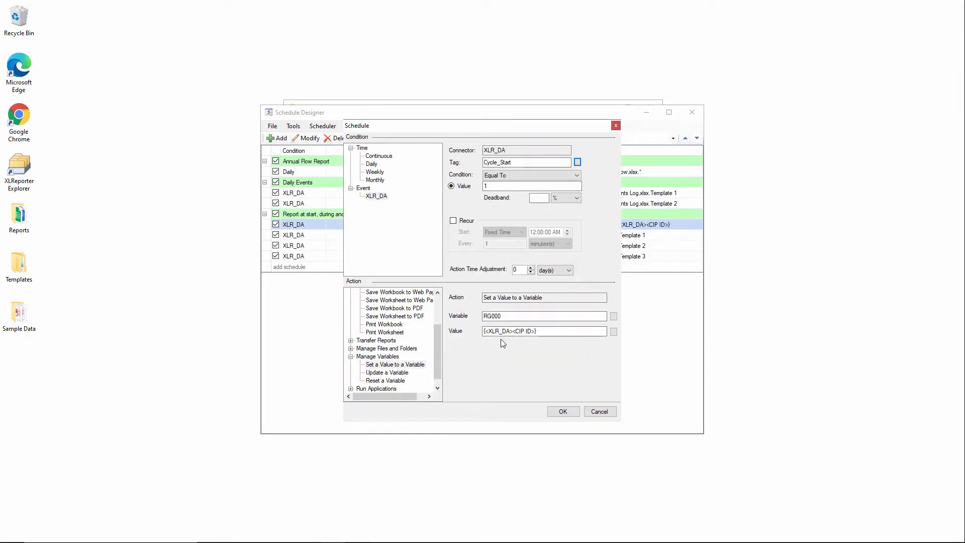
Step: Start adding a connector item from XLR_DA for the Value of the set-variable action
left_click(598, 335)
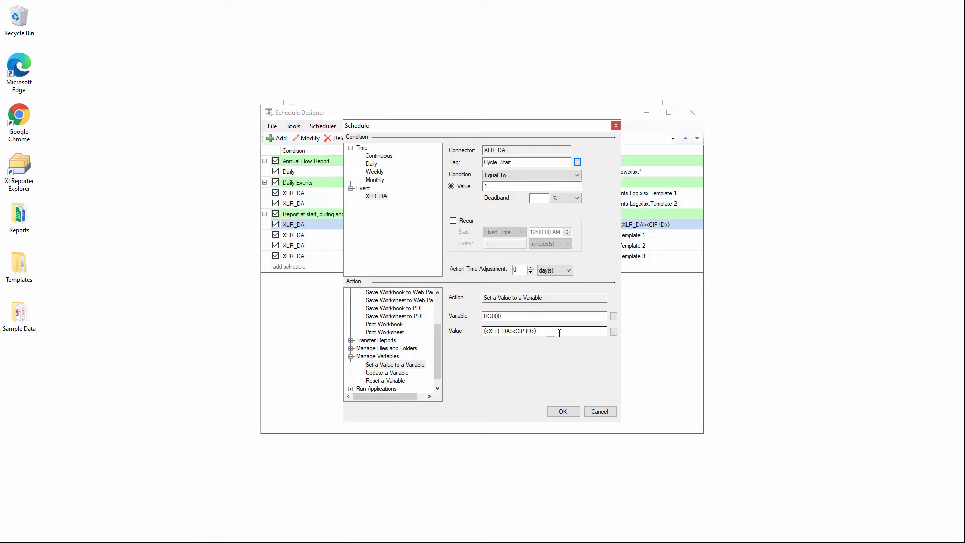
left_click(614, 331)
left_click(415, 179)
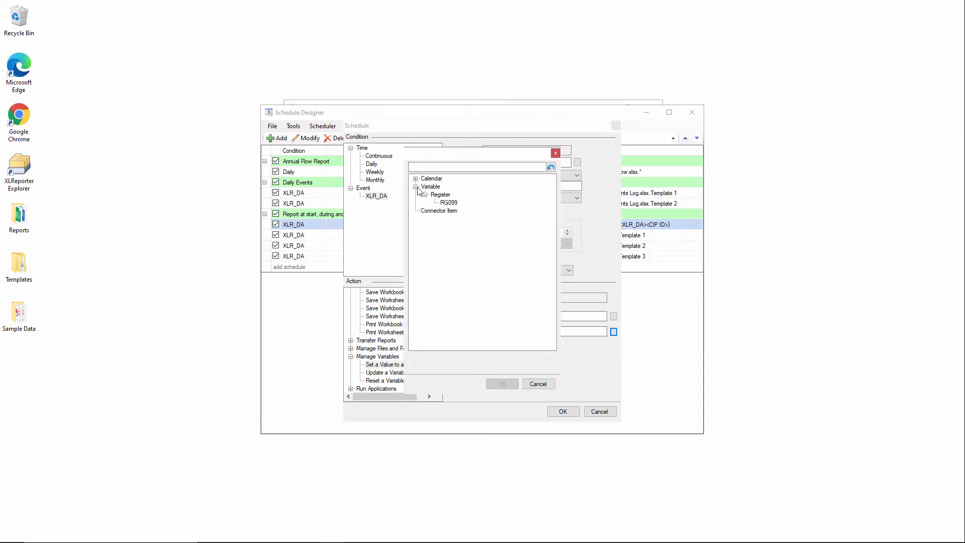
double_click(428, 211)
left_click(485, 257)
left_click(485, 266)
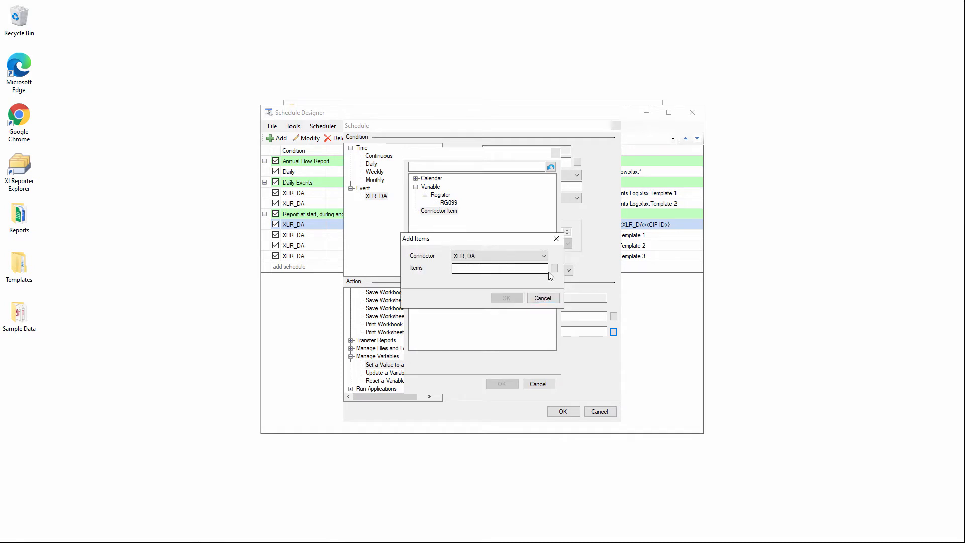
Step: Choose the User Defined tag Cycle_ID as the connector item and apply it as the action's Value
left_click(554, 268)
left_click(316, 170)
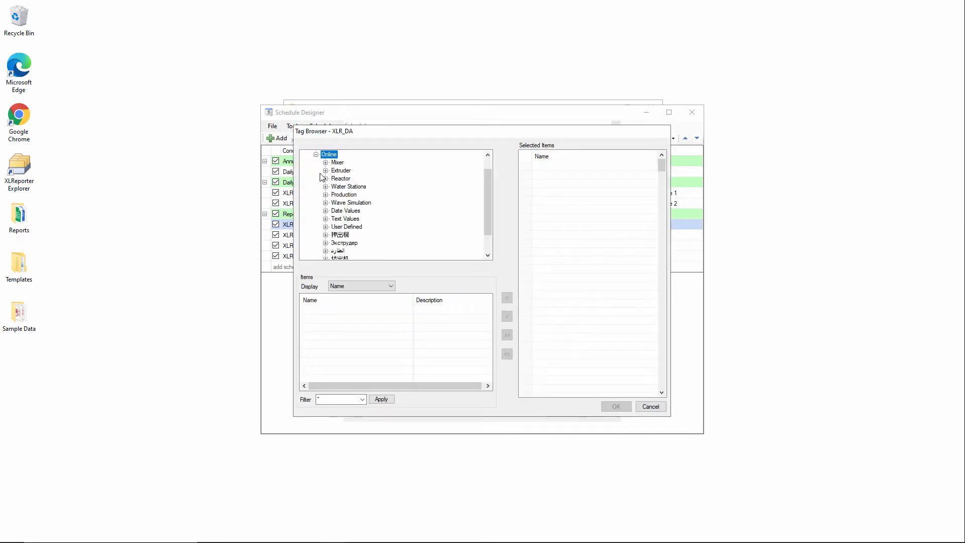
left_click(342, 227)
left_click(333, 345)
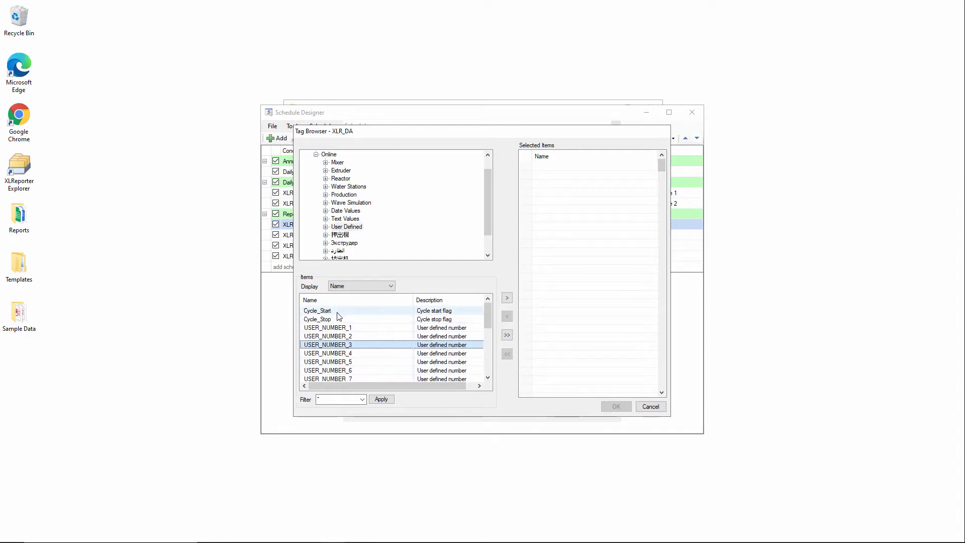
double_click(332, 344)
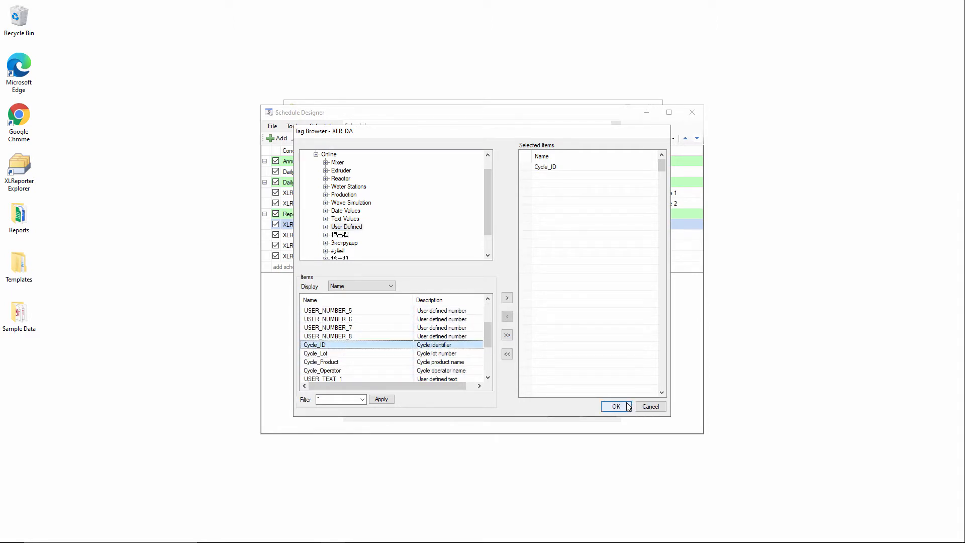
left_click(616, 406)
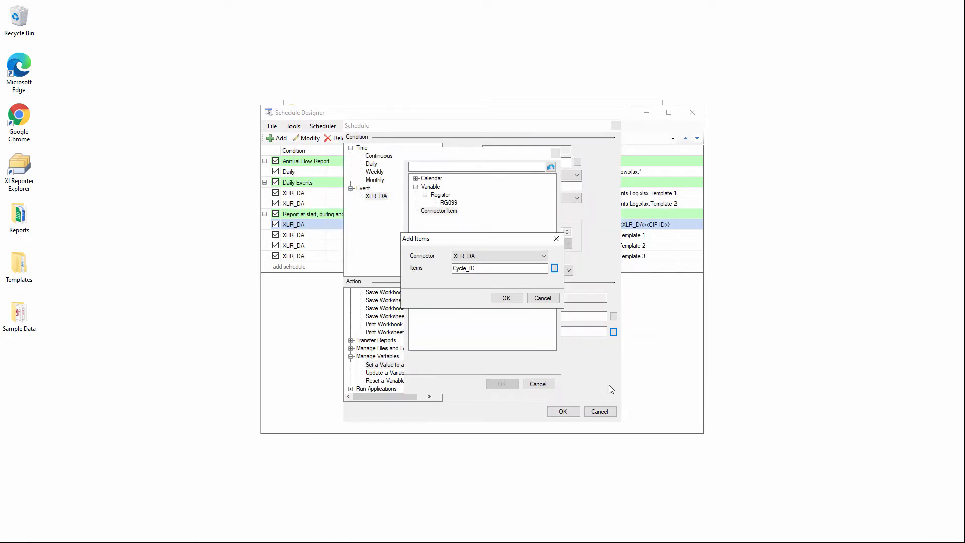
left_click(506, 298)
left_click(502, 384)
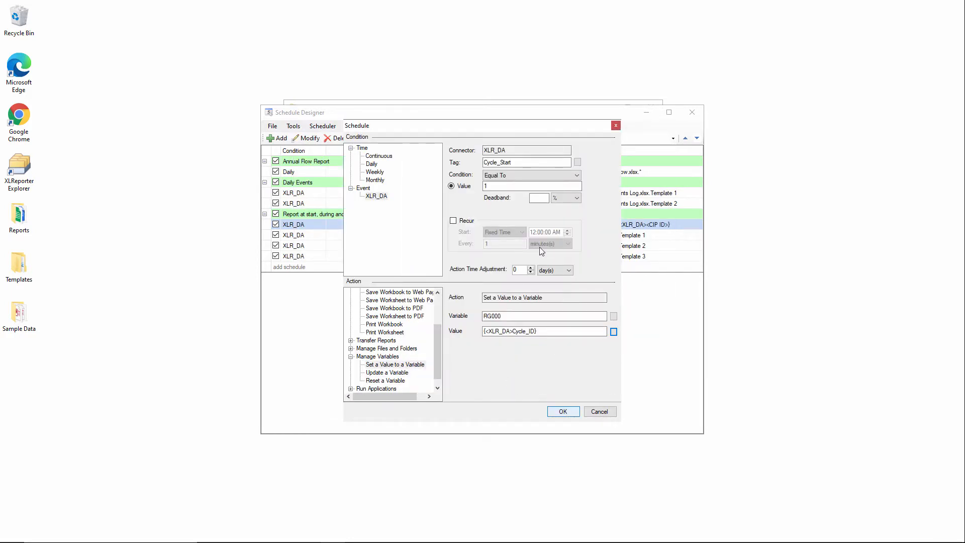
Step: Copy the Cycle_Start tag name from the condition and save the modified schedule entry
double_click(518, 162)
key("ctrl+c")
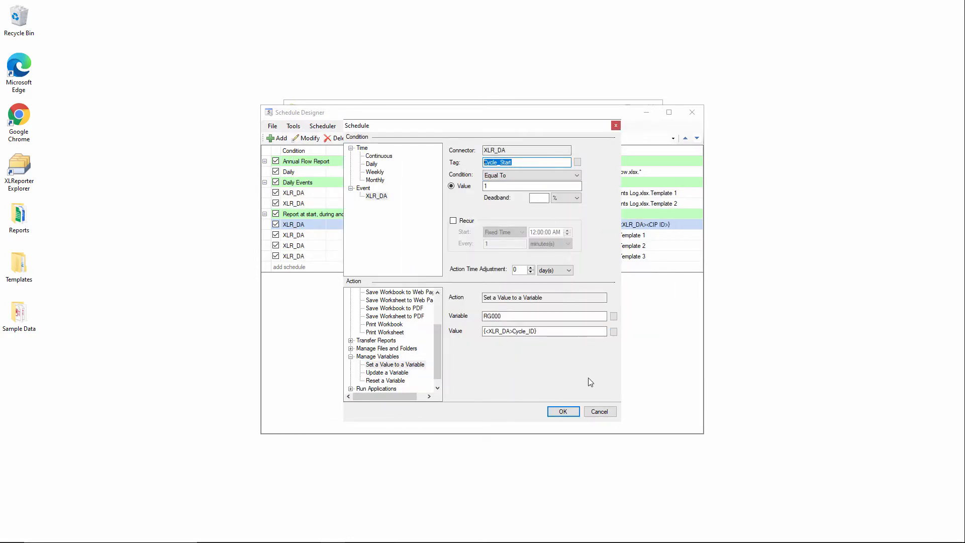
left_click(563, 411)
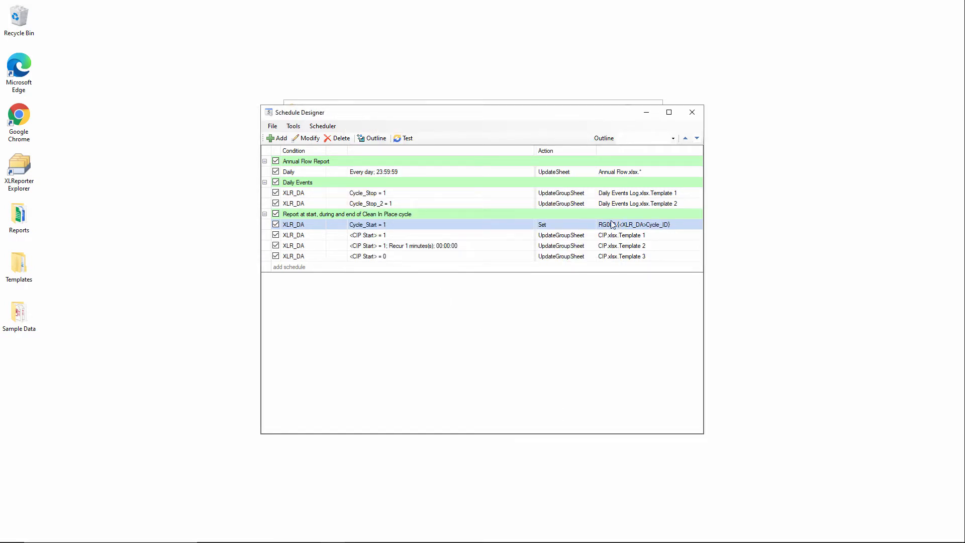
Step: Modify the schedule entry that updates CIP.xlsx.Template group 1, replacing its condition tag with the copied Cycle_Start
left_click(587, 235)
left_click(306, 138)
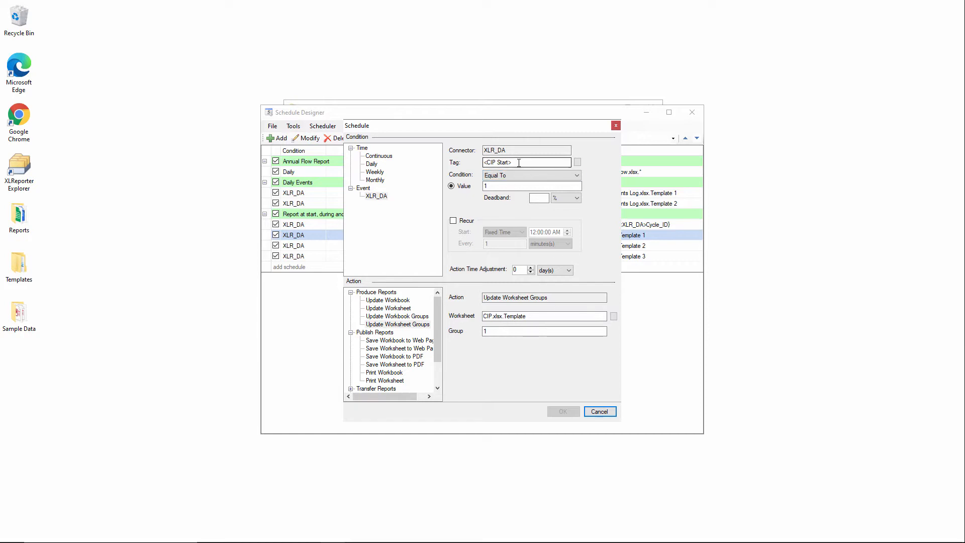
left_click_drag(570, 163, 433, 166)
key("ctrl+v")
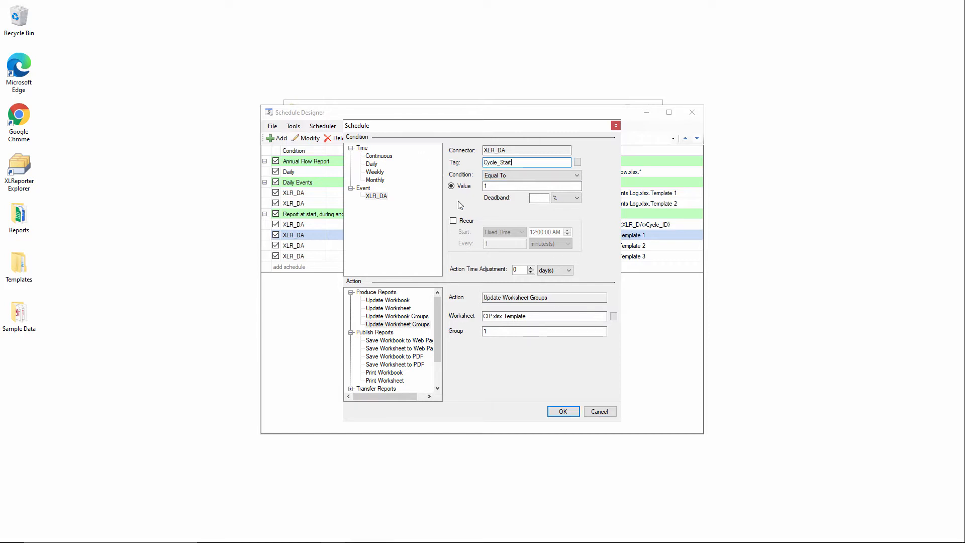
left_click(563, 411)
Step: Modify the schedule entry for CIP.xlsx.Template group 2 to recur every 1 second and use Cycle_Start as its condition tag
left_click(415, 247)
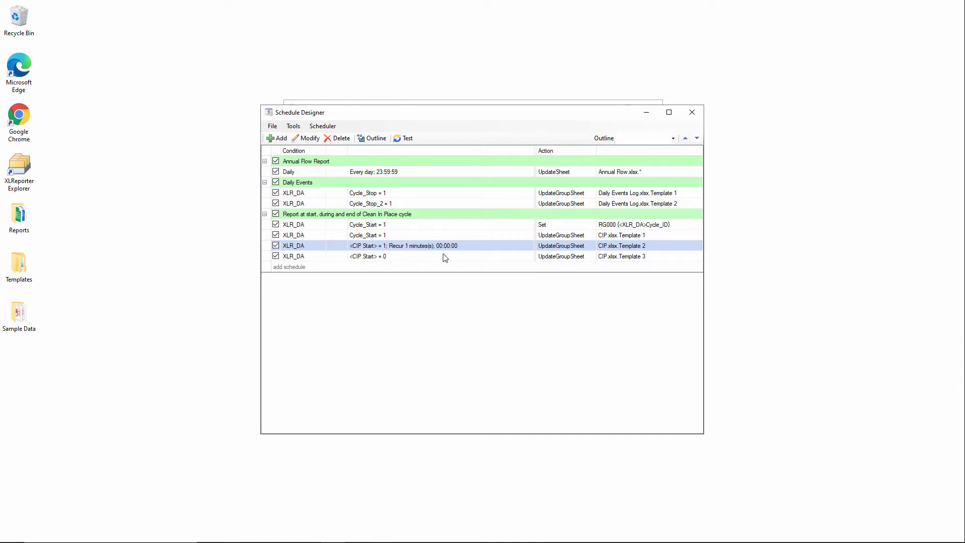
left_click(451, 258)
left_click(432, 247)
left_click(309, 139)
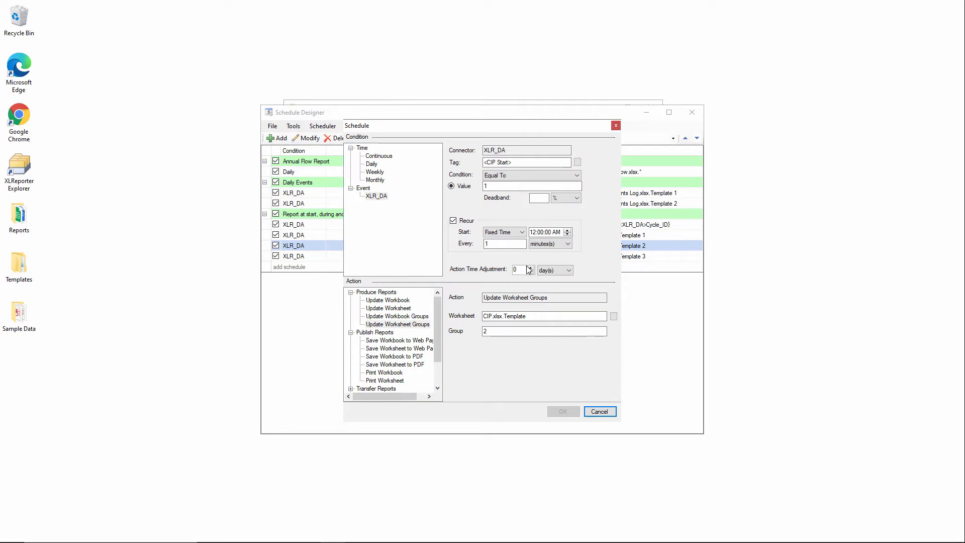
left_click(550, 244)
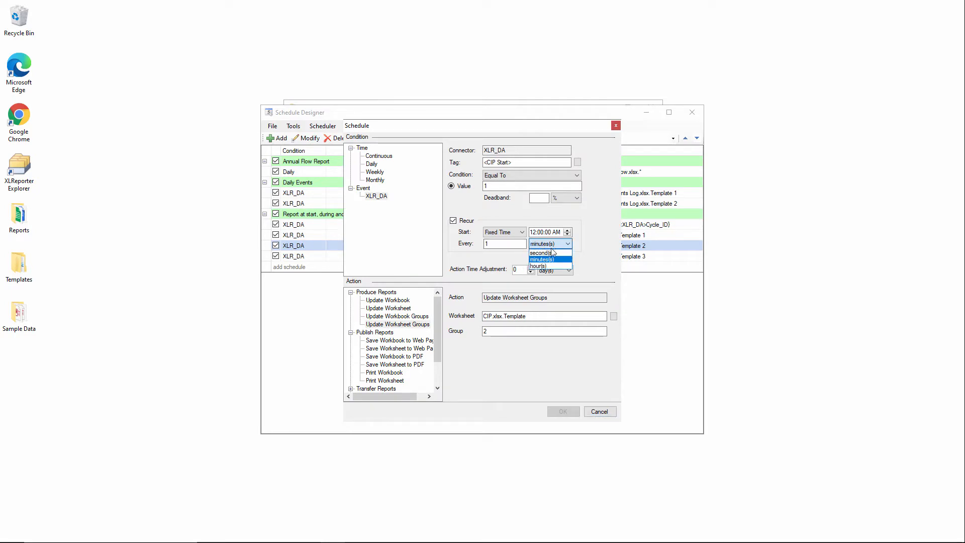
left_click(548, 253)
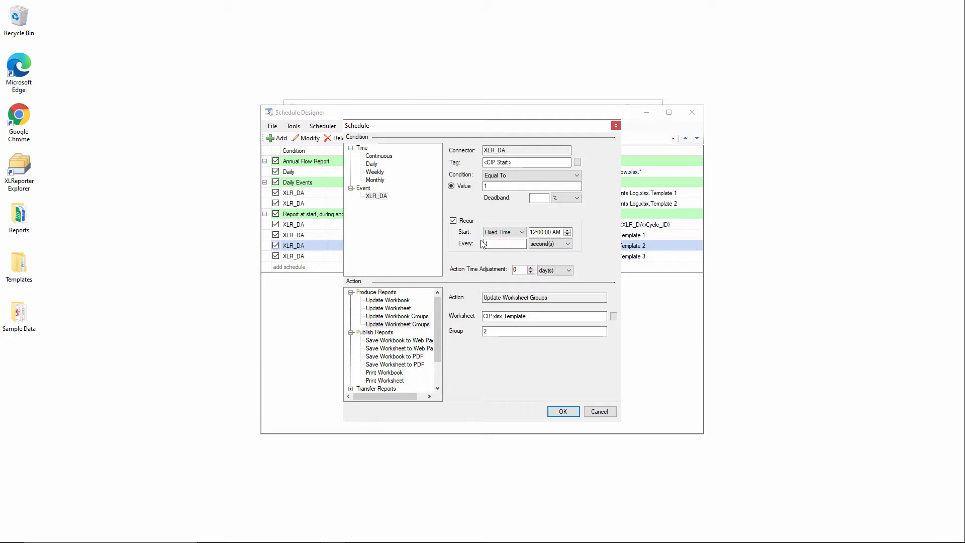
left_click_drag(514, 164, 440, 171)
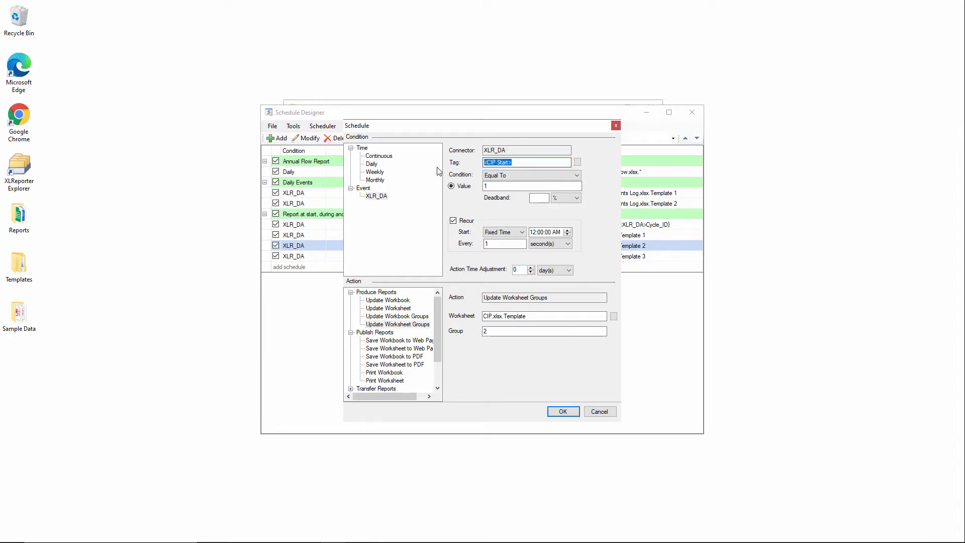
type("Cycle_Start")
left_click(565, 410)
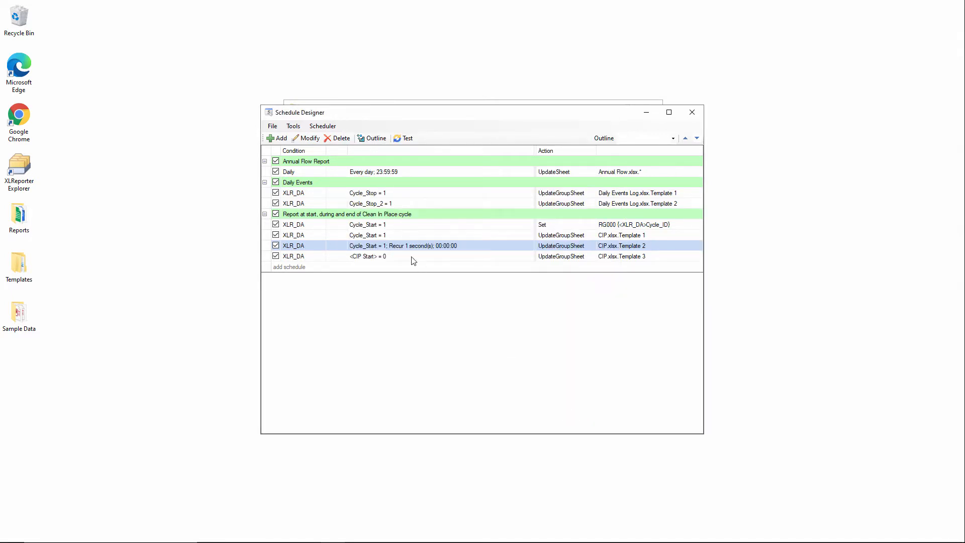
Step: Replace the condition tag of the CIP.xlsx.Template group 3 schedule entry with Cycle_Start and apply the change
double_click(398, 257)
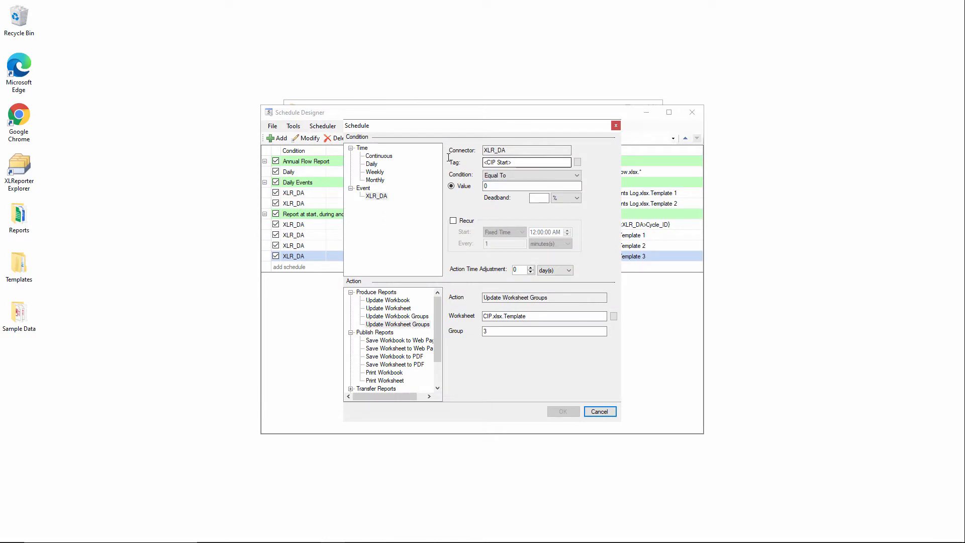
left_click_drag(518, 163, 449, 158)
type("Cycle_Start")
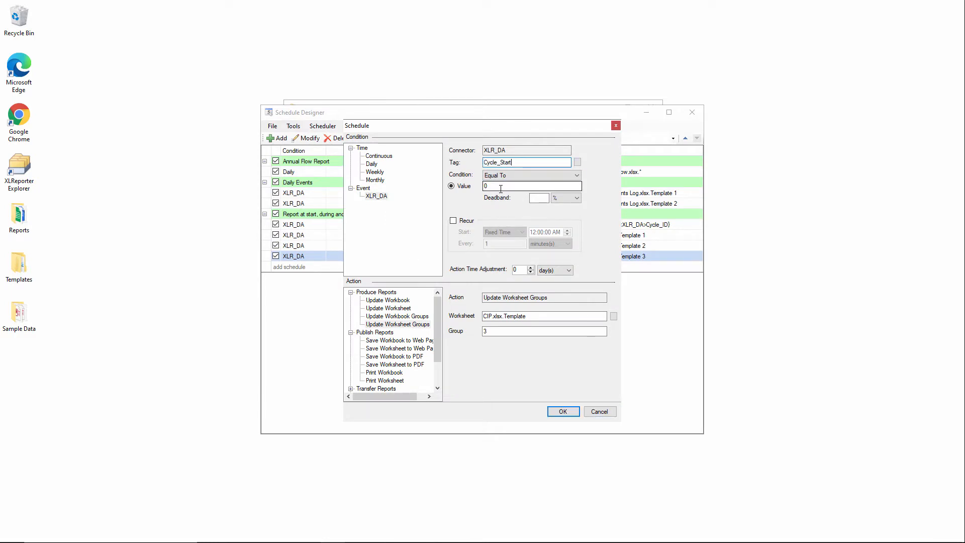
left_click(565, 411)
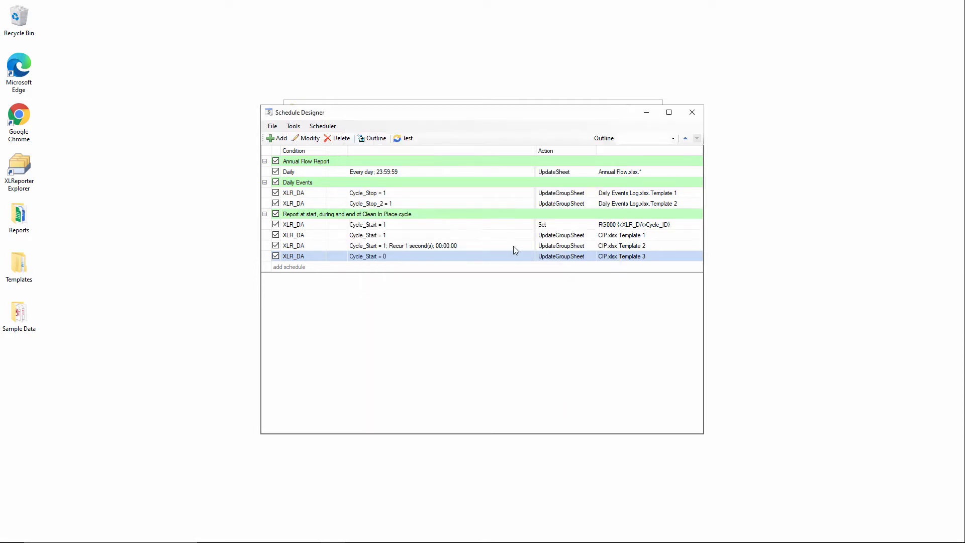
Step: Save the schedule, start the Scheduler and minimize the Schedule Designer
left_click(273, 126)
left_click(279, 137)
left_click(322, 126)
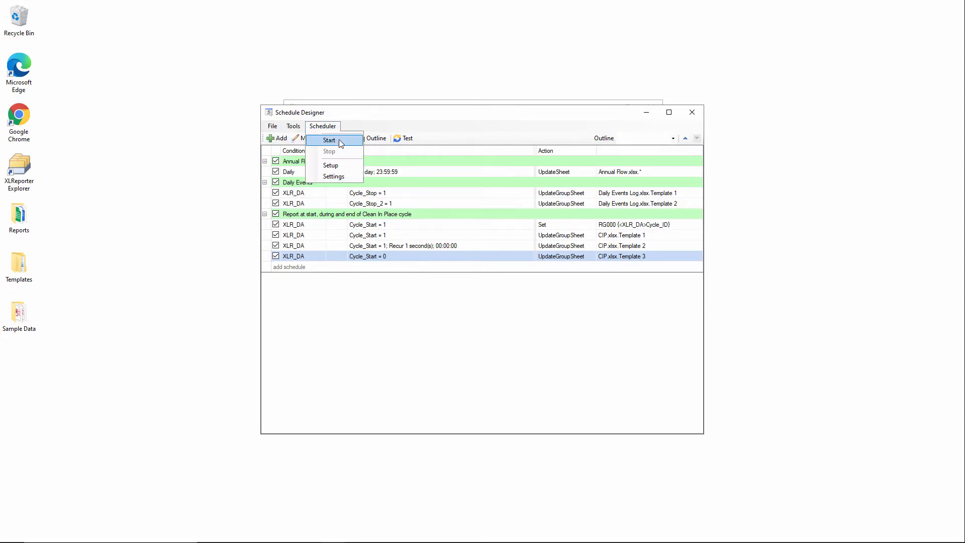
left_click(330, 140)
left_click(646, 112)
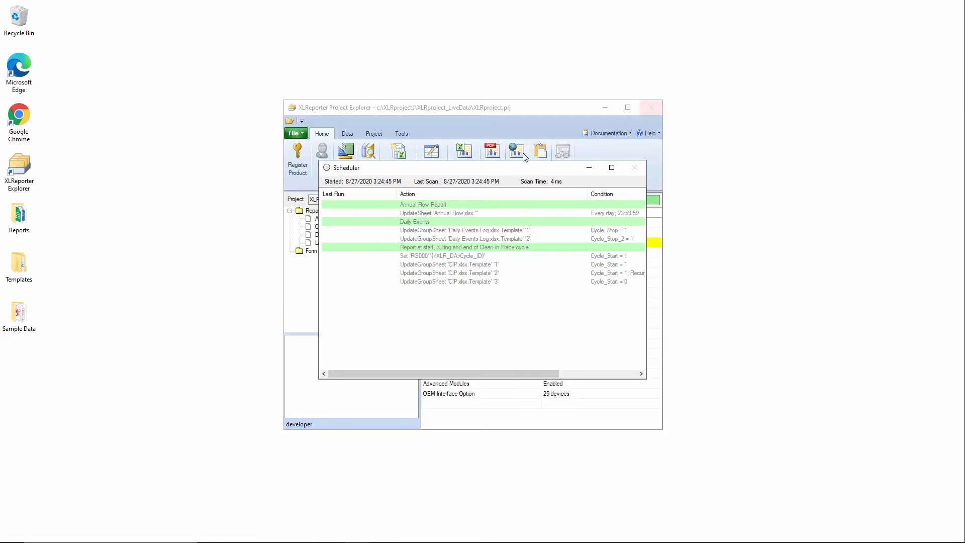
Step: Move and shrink the Scheduler window so its entries stay readable, and shift the Project Explorer clear of it
left_click_drag(452, 173, 762, 21)
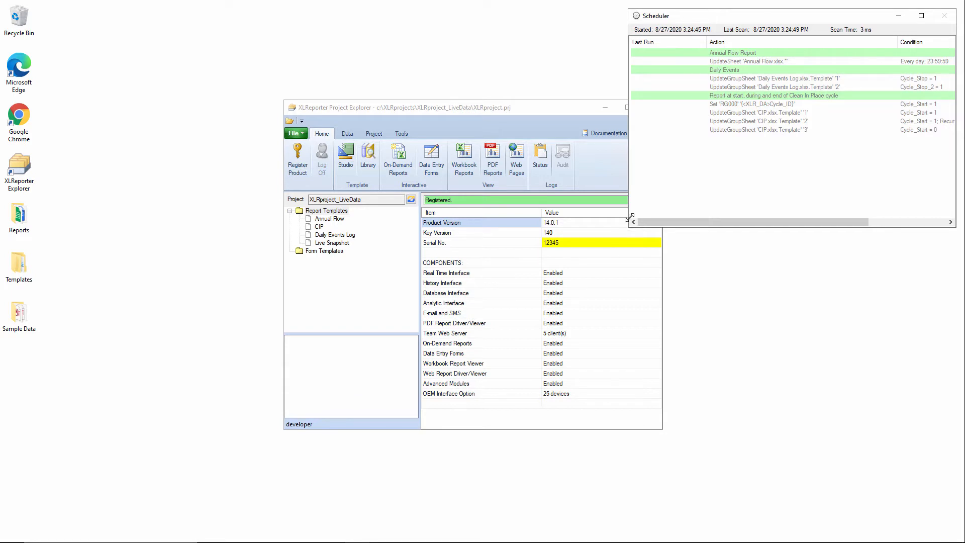
left_click_drag(630, 216, 602, 149)
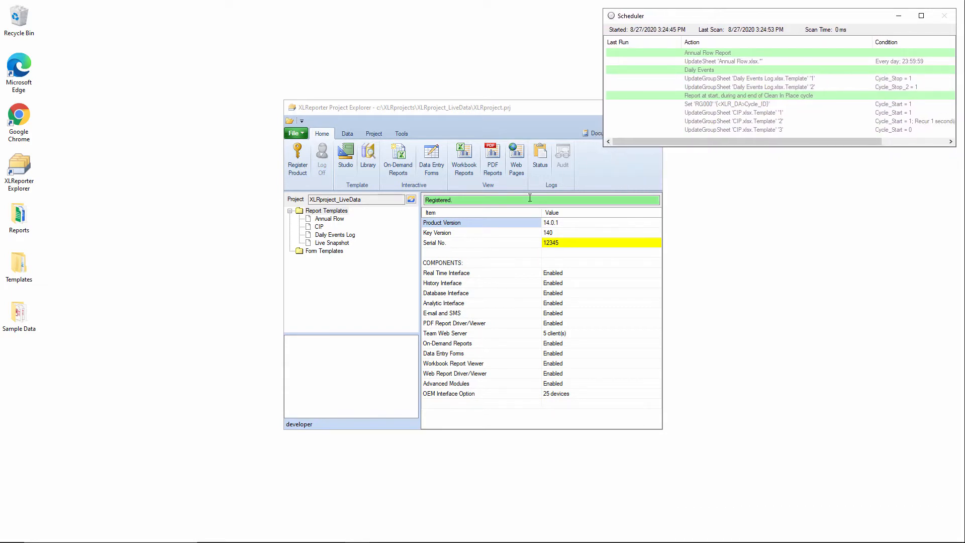
left_click_drag(446, 107, 253, 108)
Step: Open the System Check tool, minimize the Project Explorer and place System Check clear of the Scheduler window
left_click(208, 134)
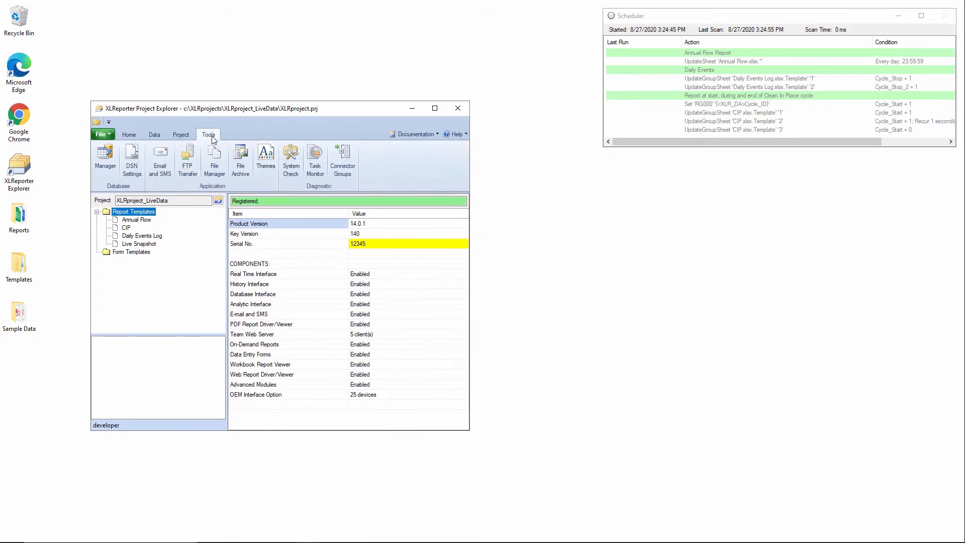
left_click(291, 160)
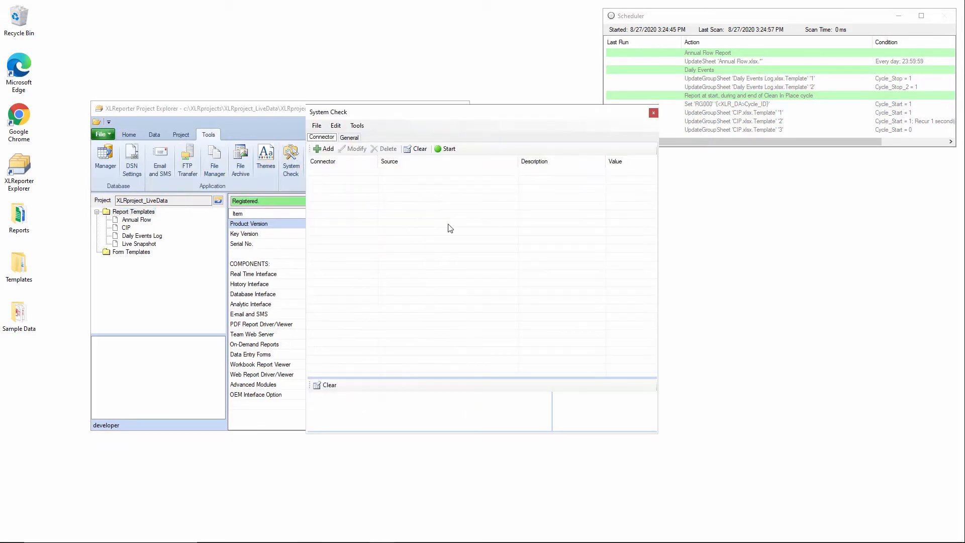
left_click(275, 112)
left_click(412, 108)
left_click_drag(461, 112, 204, 30)
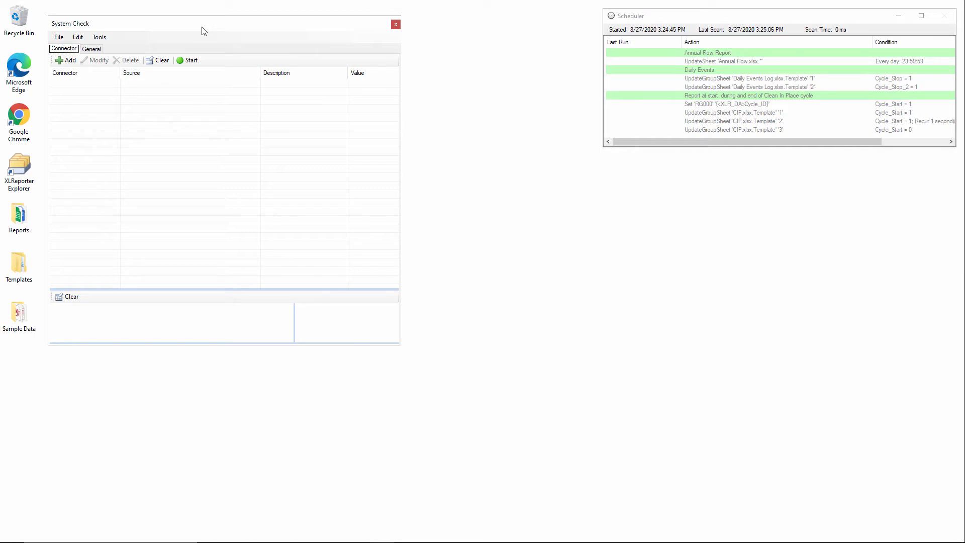
Step: Start adding items from the XLR_DA connector to System Check and open the tag browser
left_click(67, 64)
left_click(202, 166)
left_click(220, 179)
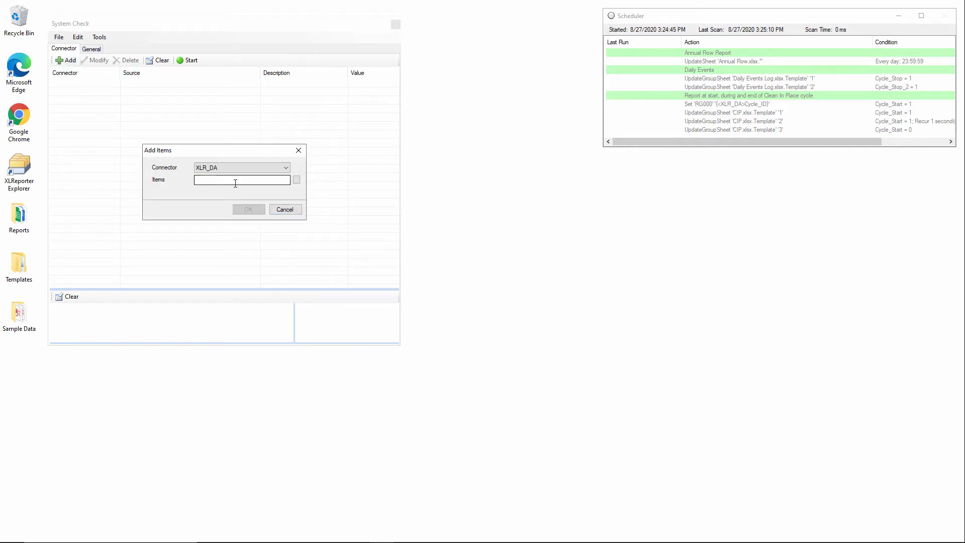
left_click(297, 179)
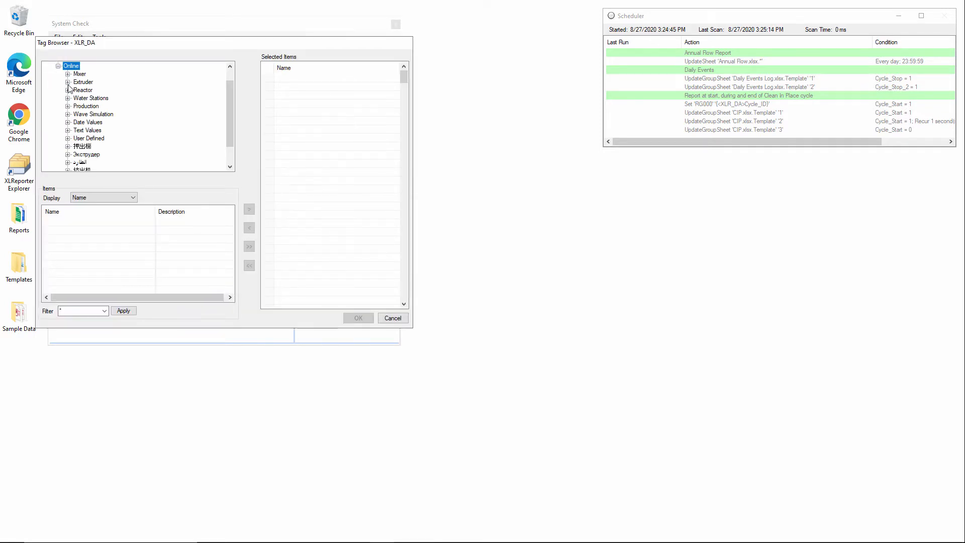
Step: Add the User Defined tags Cycle_Start, Cycle_ID and USER_NUMBER_1 to the System Check list
left_click(99, 140)
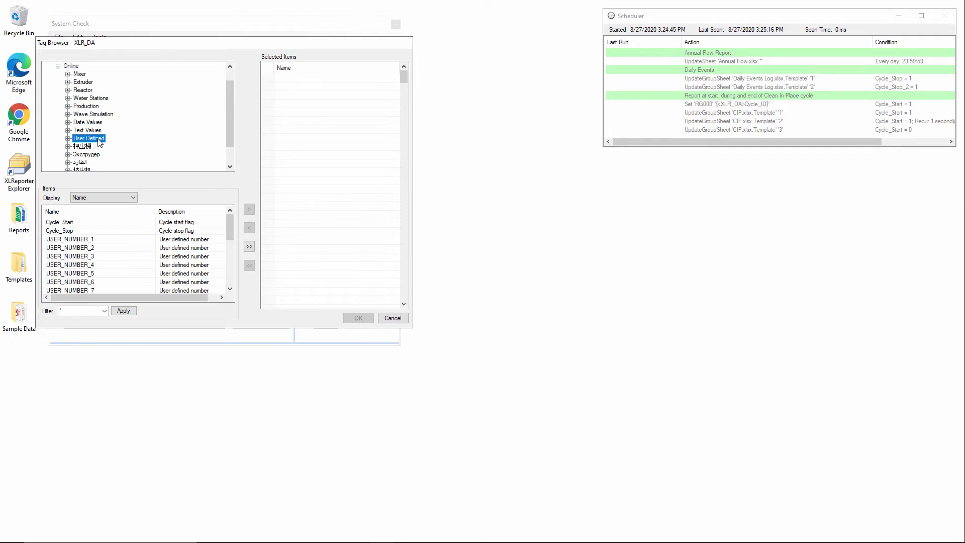
double_click(86, 222)
scroll(92, 254, "down", 1)
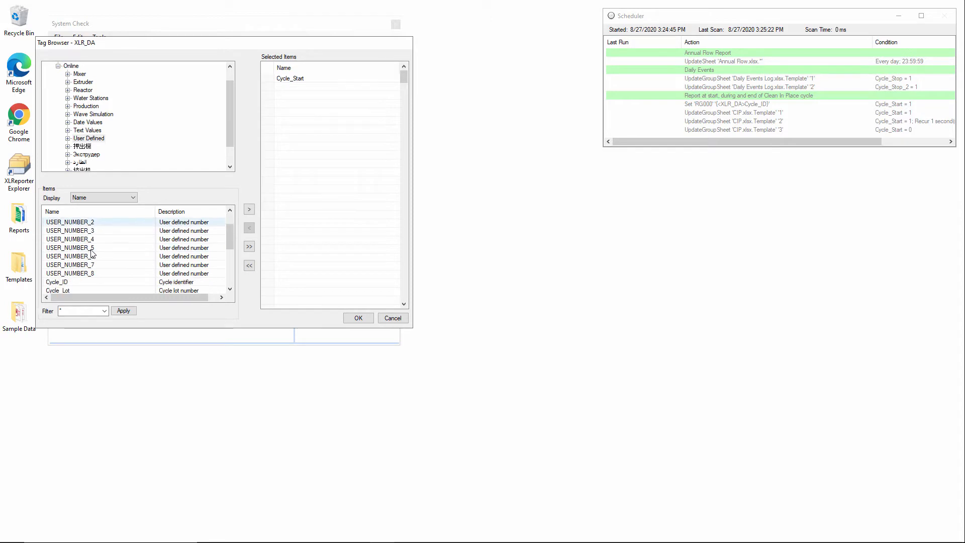
double_click(76, 281)
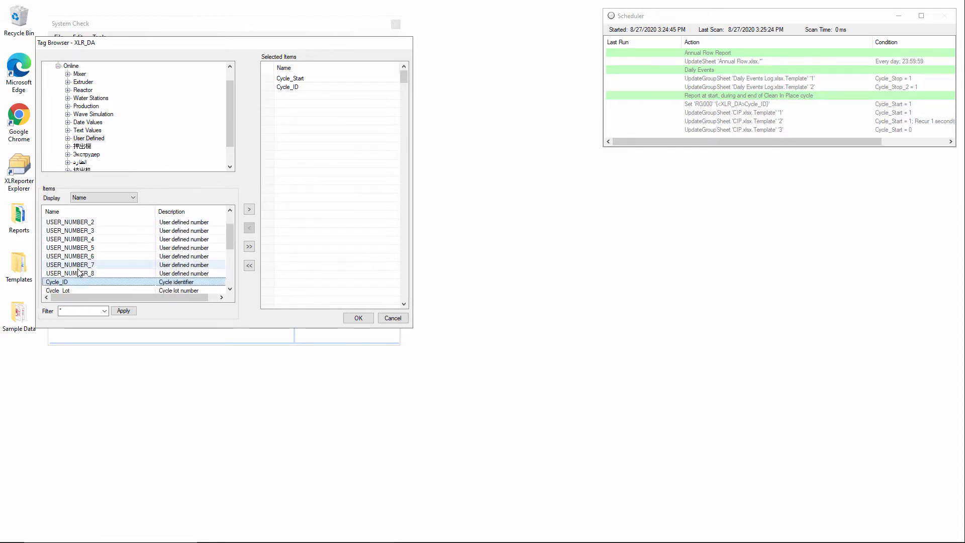
scroll(78, 272, "up", 1)
double_click(85, 240)
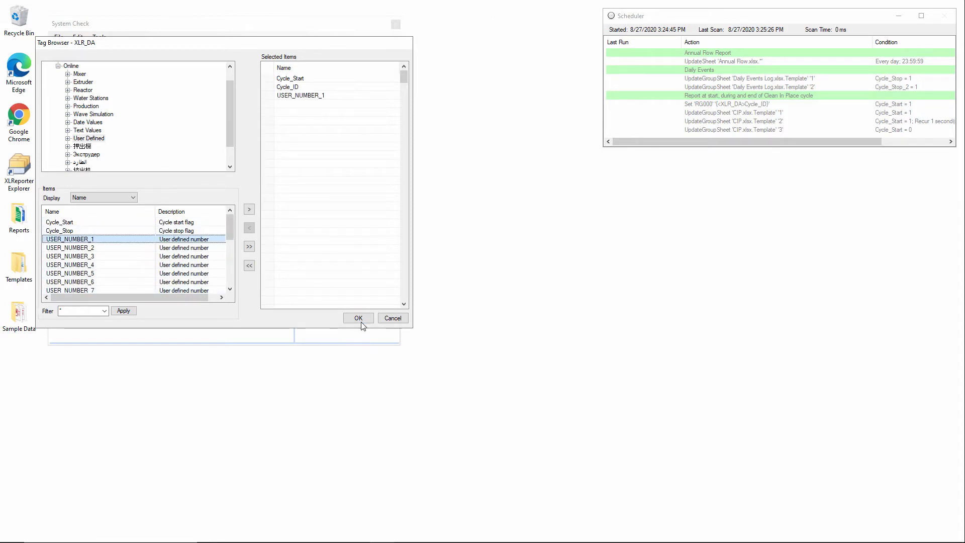
left_click(359, 319)
left_click(248, 209)
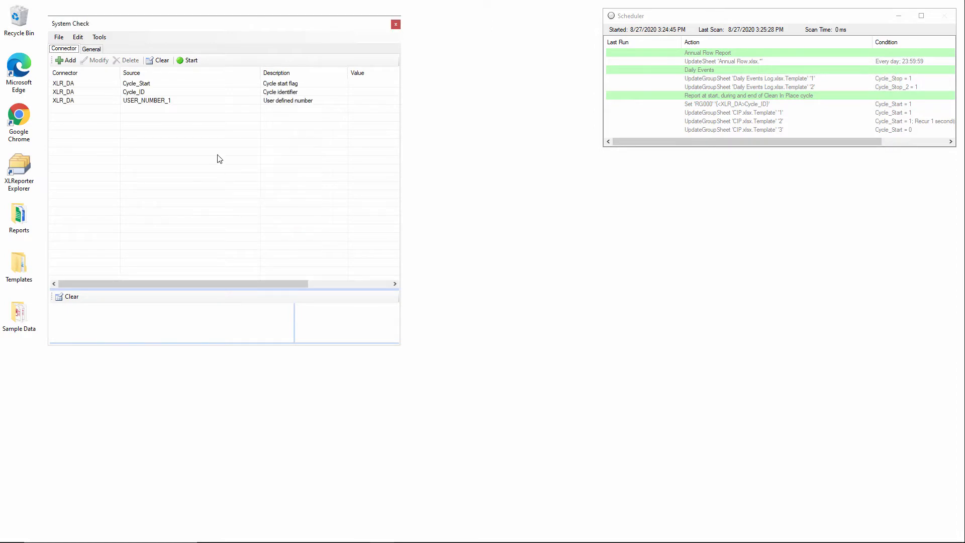
Step: Start reading the live tag values and set USER_NUMBER_1 to 1
left_click(190, 60)
left_click(364, 102)
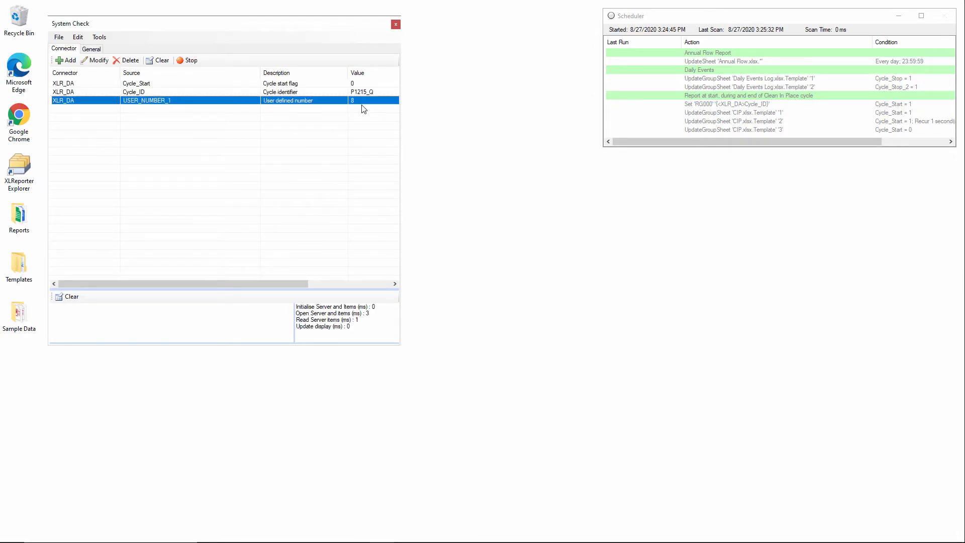
left_click(96, 60)
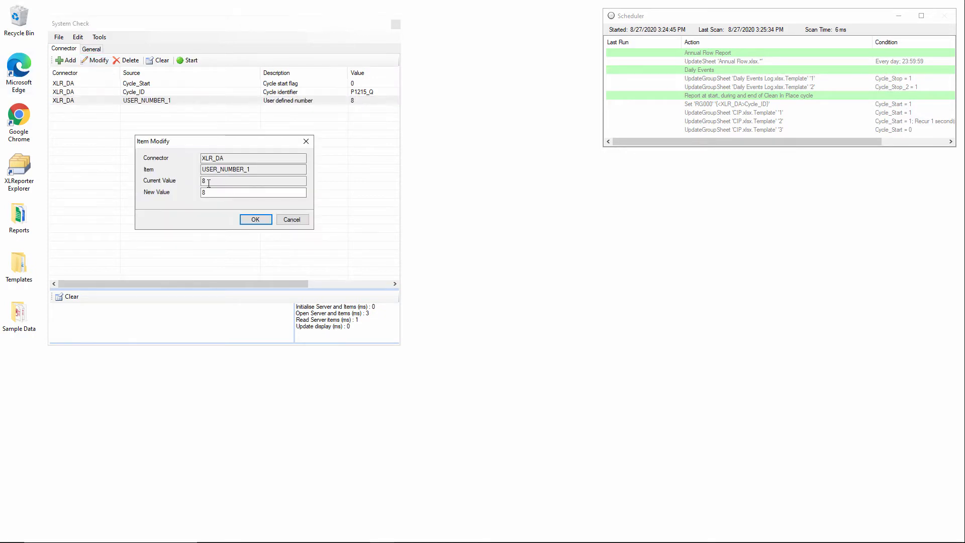
left_click_drag(208, 193, 174, 185)
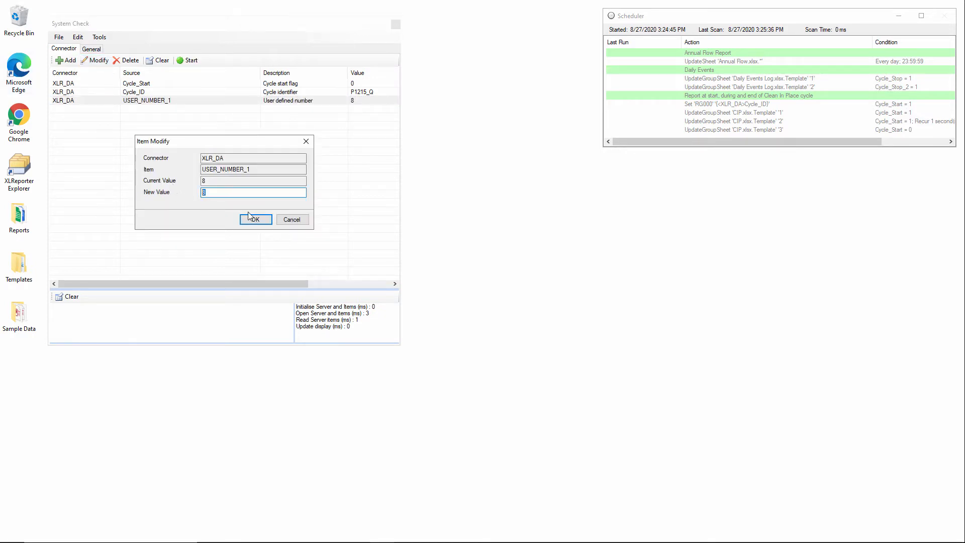
left_click(264, 220)
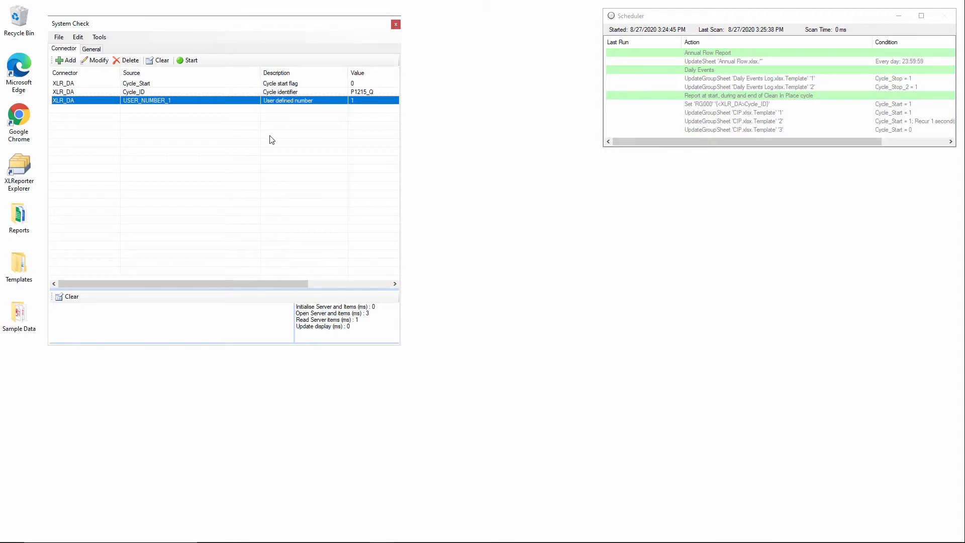
Step: Set the Cycle_Start tag to 1 to trigger the start of the Clean In Place cycle
left_click(355, 94)
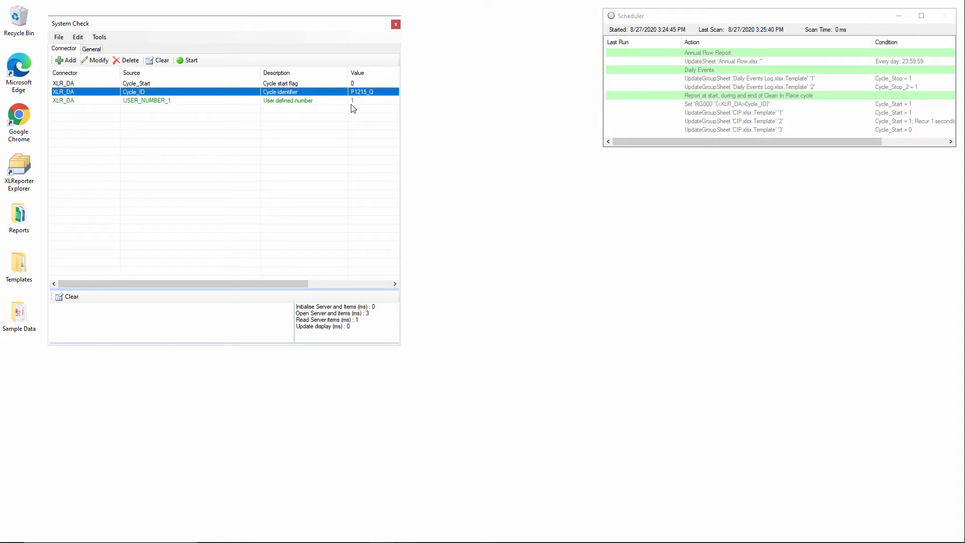
left_click(360, 86)
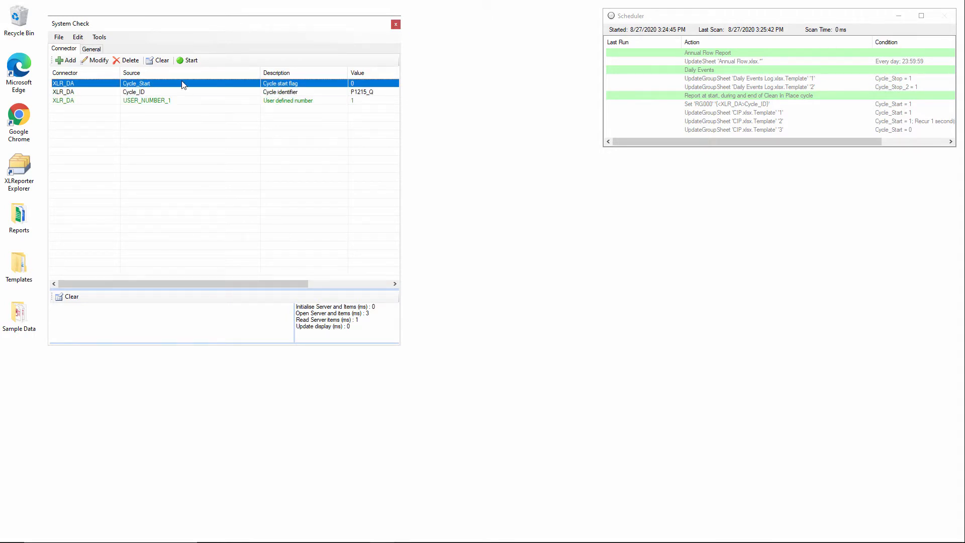
left_click(99, 61)
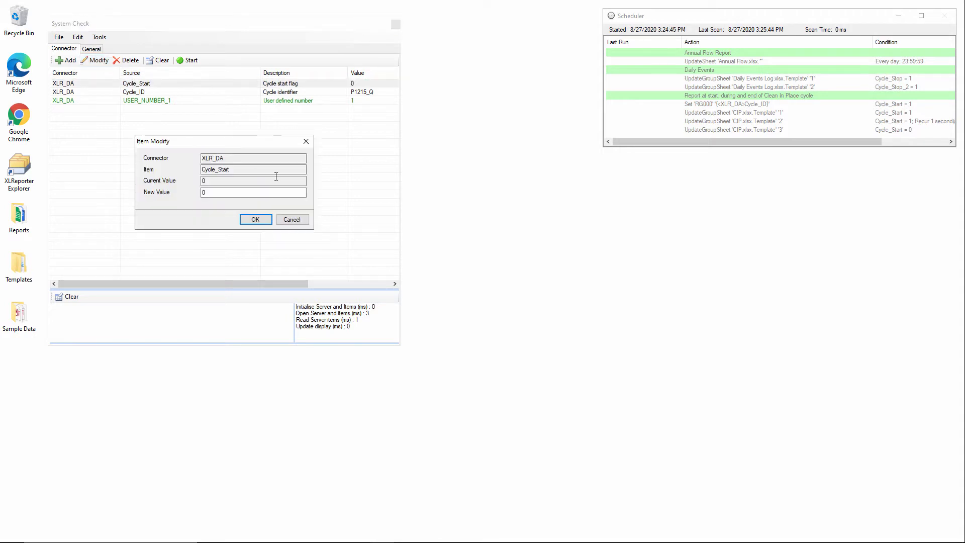
type("1")
left_click(251, 221)
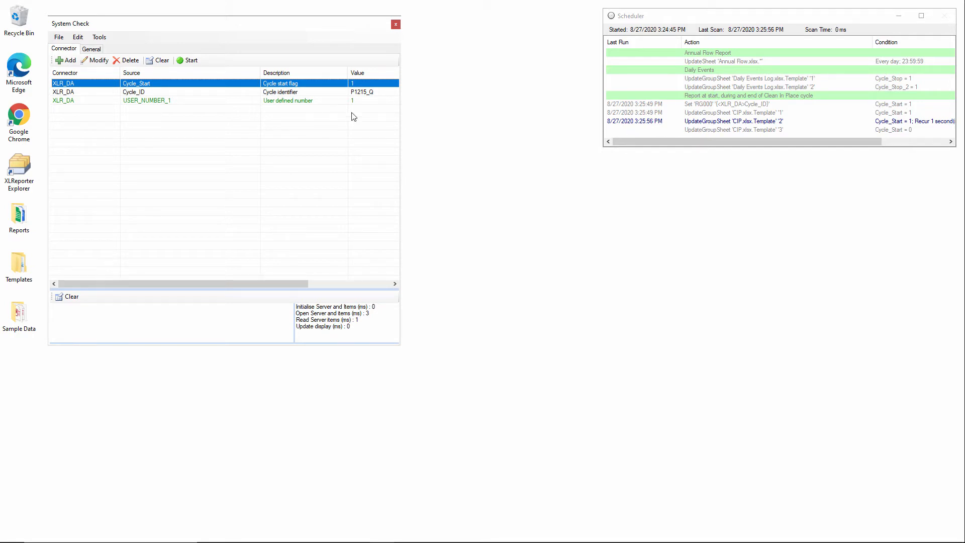
Step: Change the value of the USER_NUMBER_1 tag to 2 while the cycle is running
left_click(370, 101)
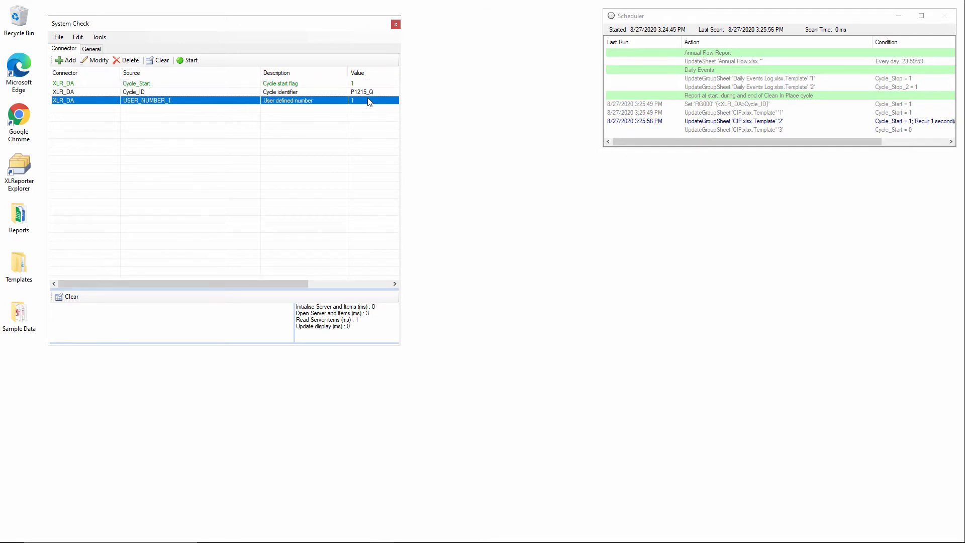
left_click(100, 63)
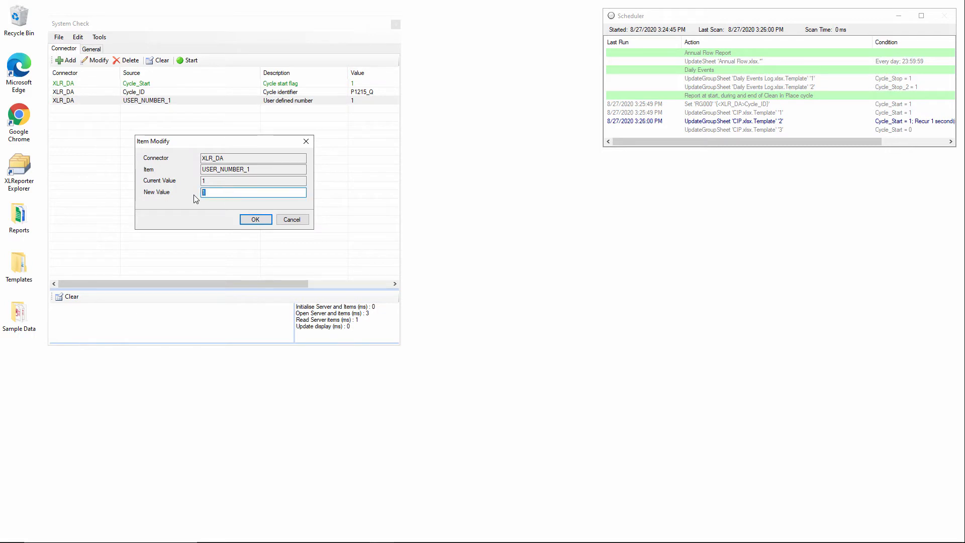
type("2")
left_click(256, 219)
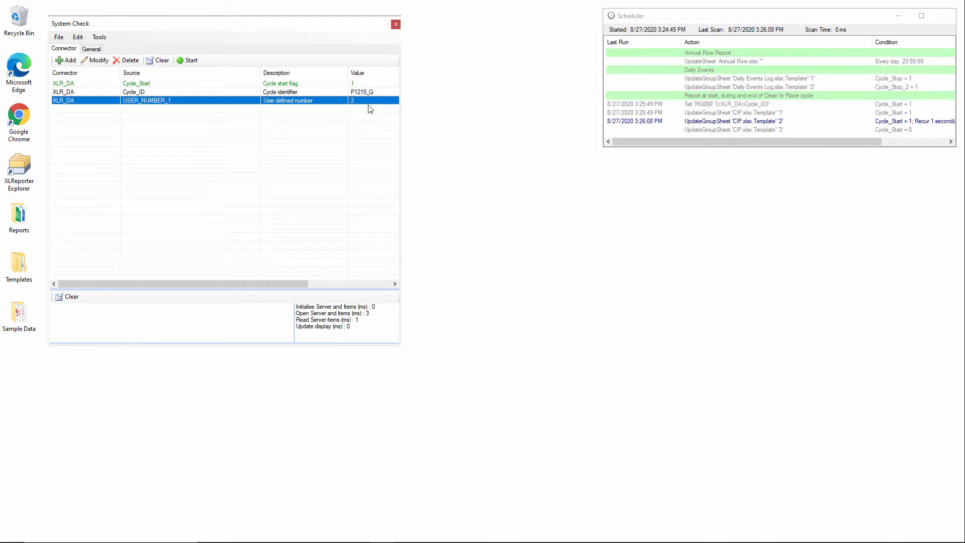
Step: Change the USER_NUMBER_1 tag to 3 and then to 4 to advance the simulated cycle's process stage
left_click(100, 61)
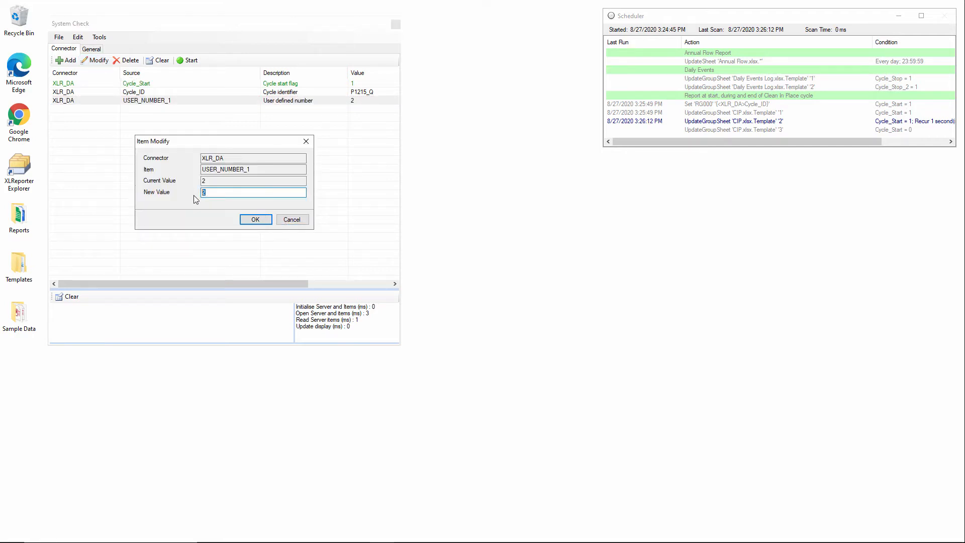
type("3")
left_click(263, 220)
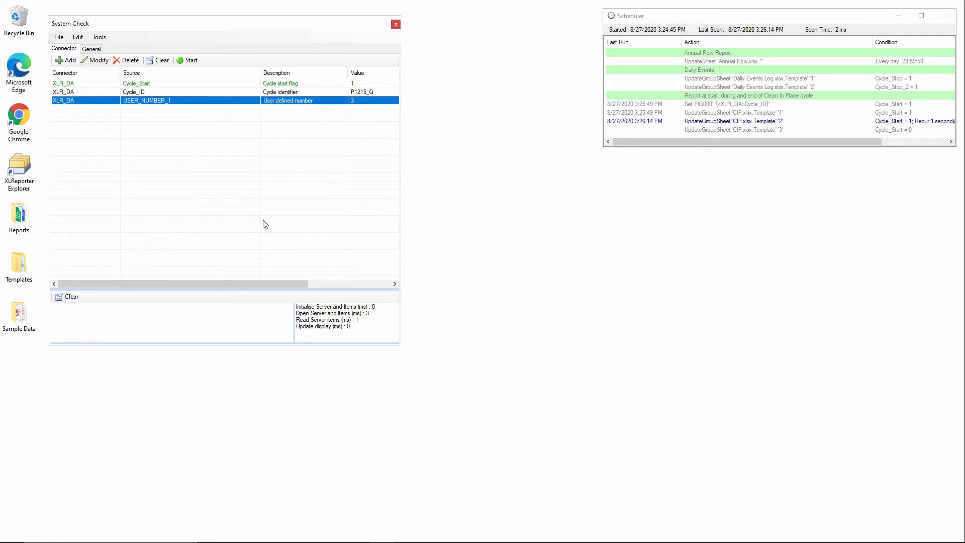
left_click(98, 60)
left_click_drag(210, 193, 194, 192)
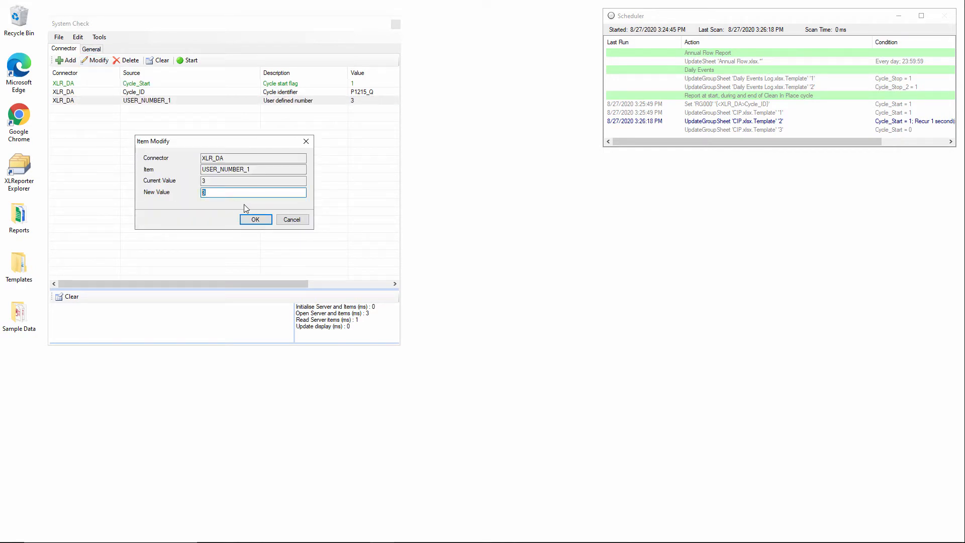
type("4")
left_click(250, 221)
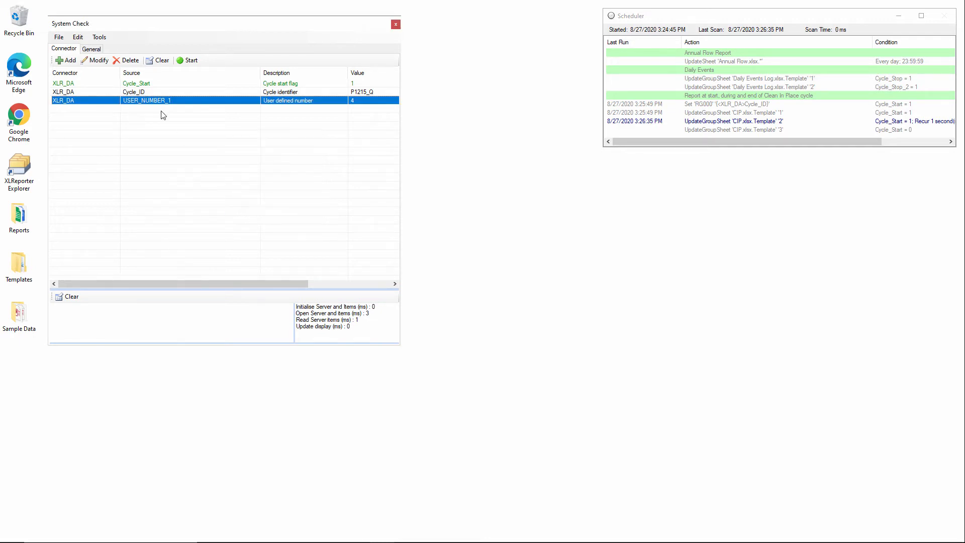
Step: Continue advancing the simulated cycle by setting USER_NUMBER_1 to 5 and then to 6
left_click(99, 61)
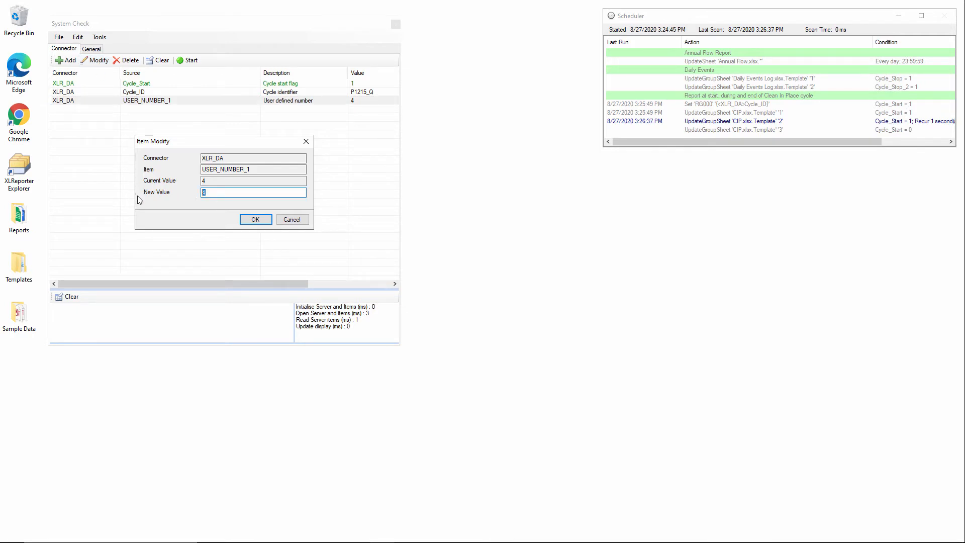
type("5")
left_click(258, 219)
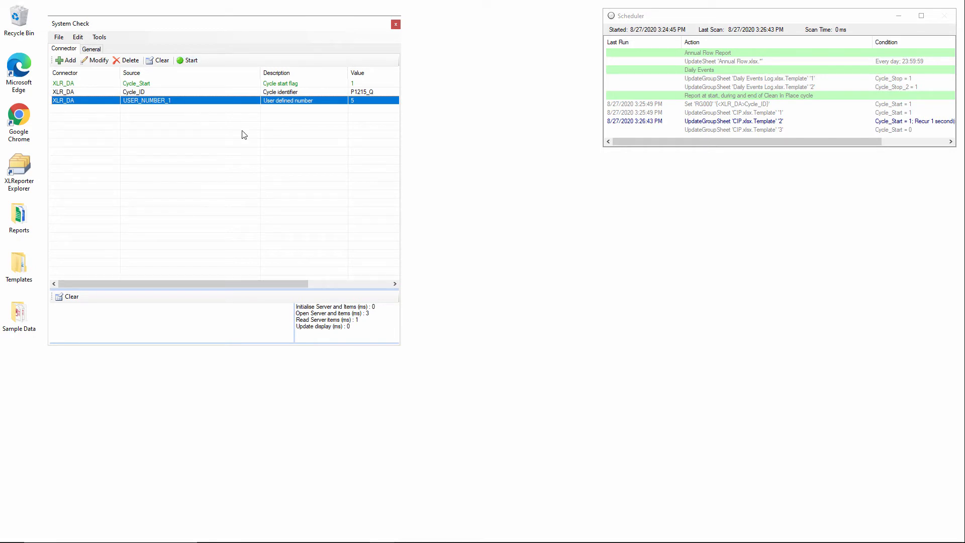
left_click(99, 60)
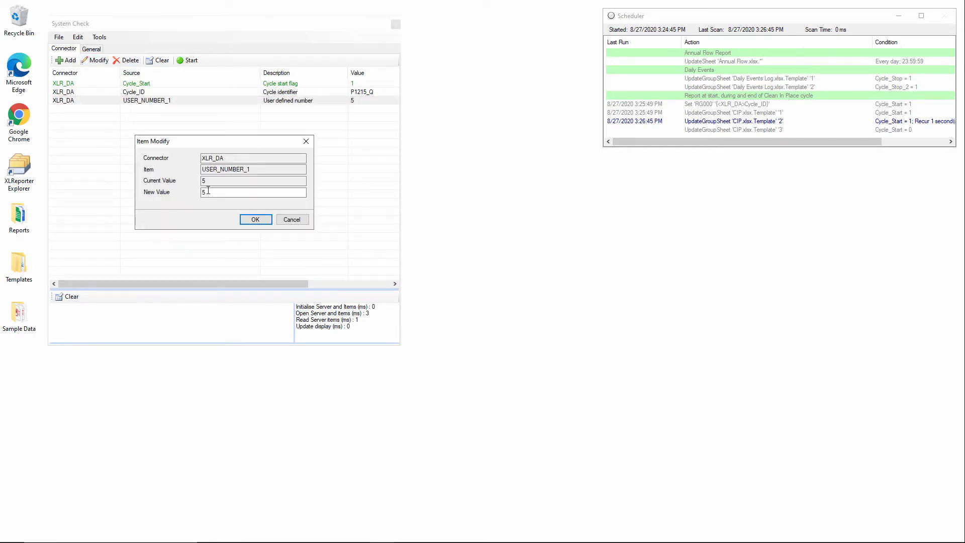
type("6")
left_click(256, 220)
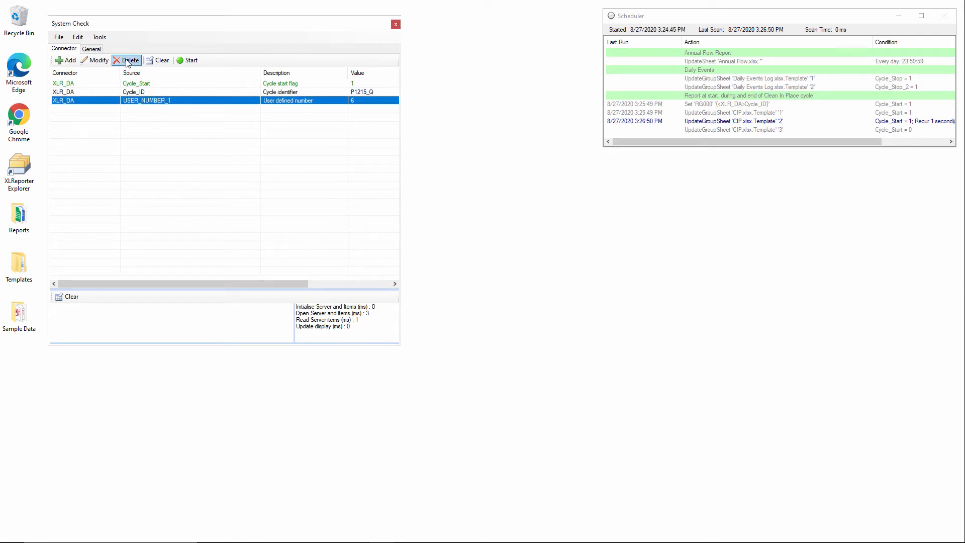
Step: Set USER_NUMBER_1 to 7 and then to 8 to run through the last stages of the cycle
left_click(96, 60)
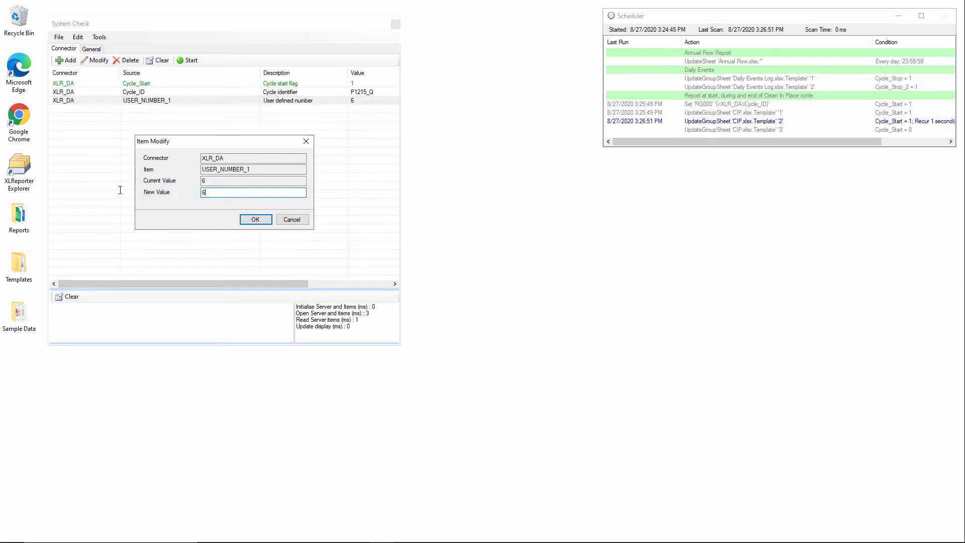
type("7")
left_click(255, 219)
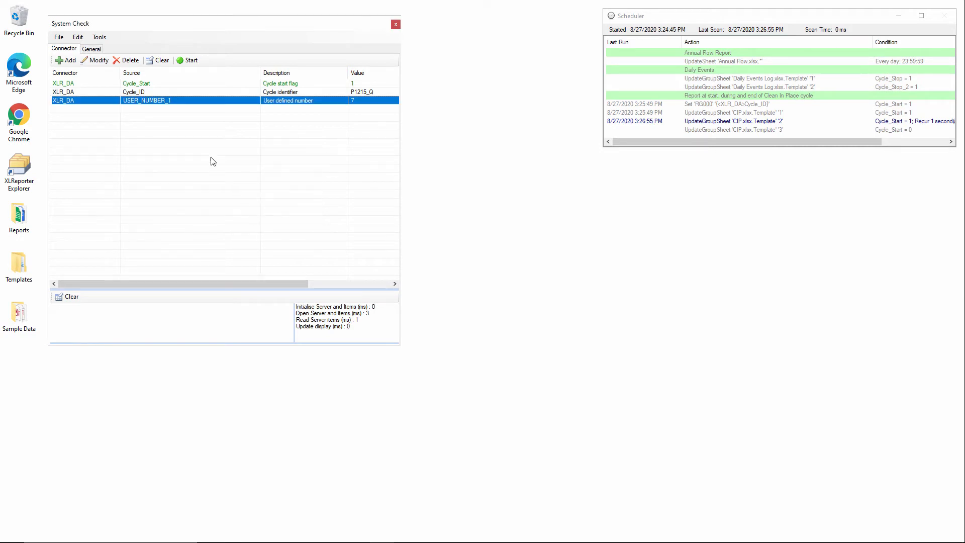
left_click(100, 60)
left_click(212, 192)
double_click(212, 191)
type("8")
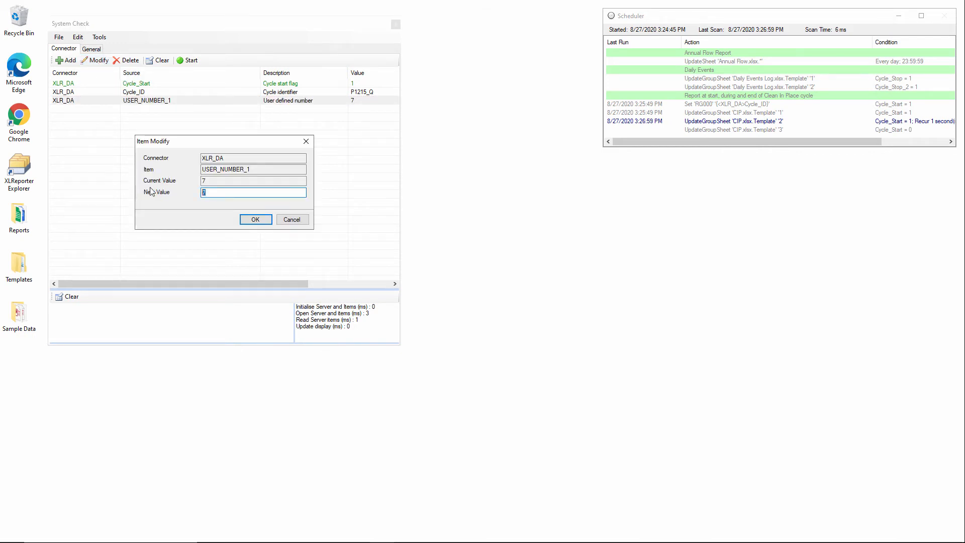
left_click(260, 220)
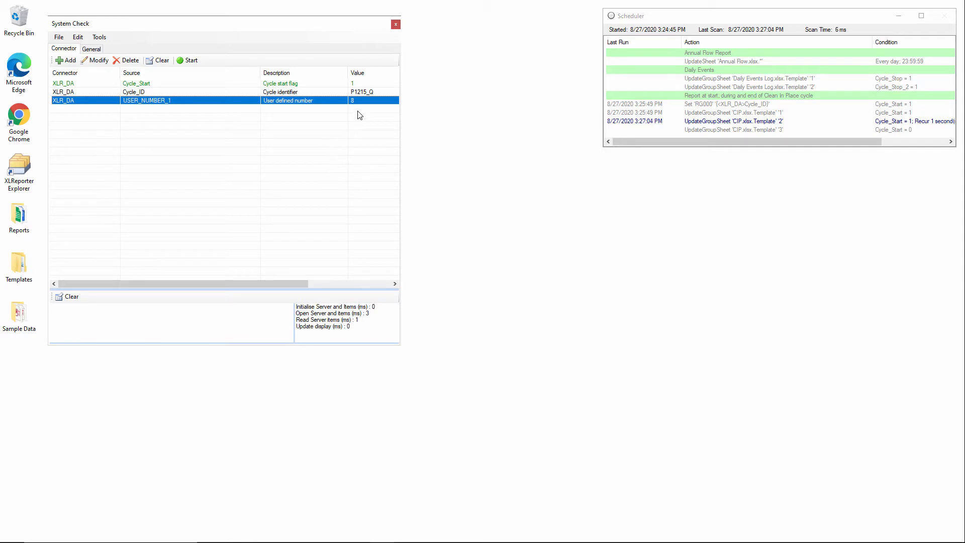
Step: Set the Cycle_Start tag to 0 to end the Clean In Place cycle, check its end action in the Scheduler, and close System Check
left_click(361, 85)
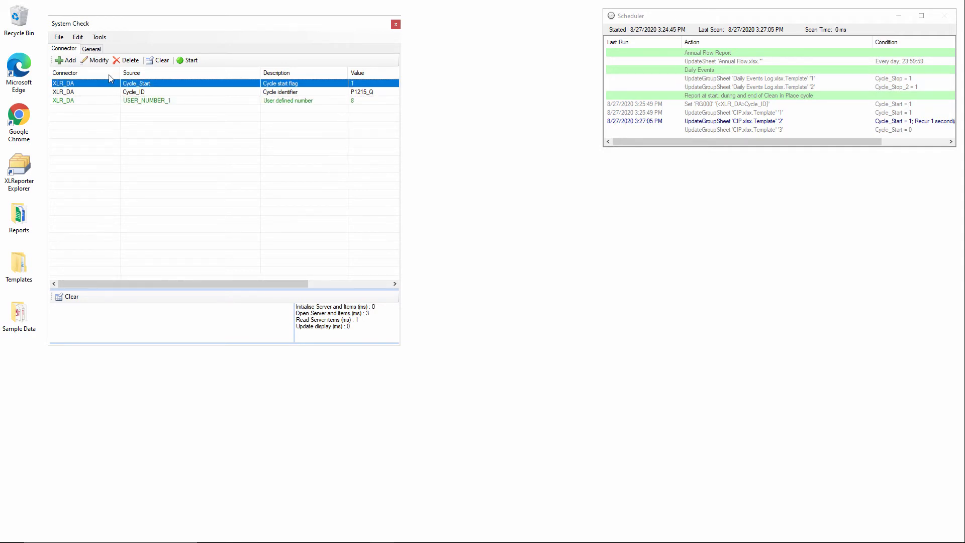
left_click(96, 60)
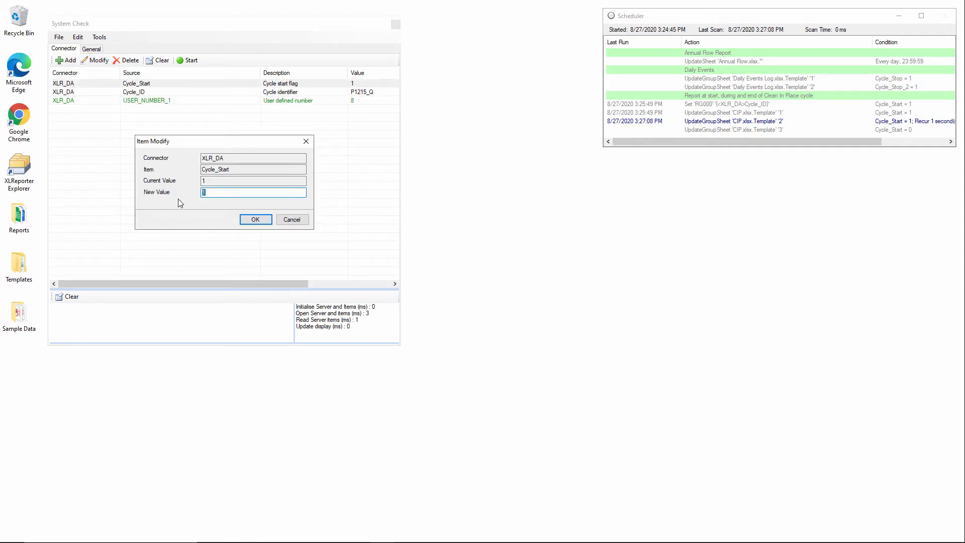
type("0")
left_click(253, 220)
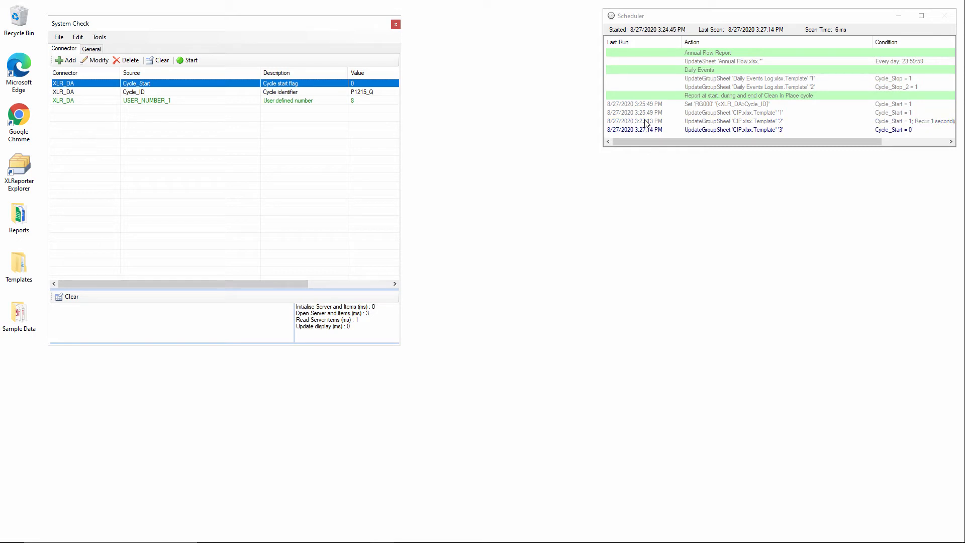
left_click(653, 130)
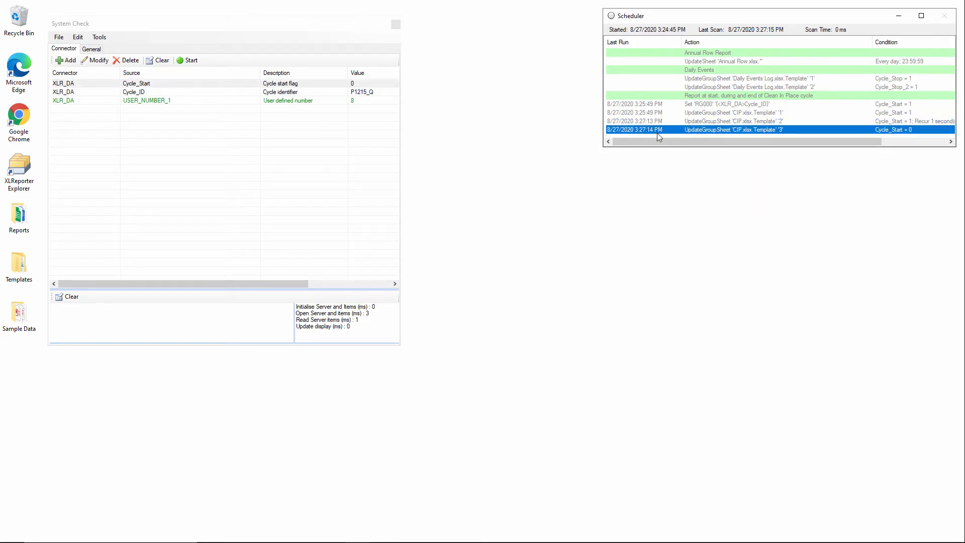
left_click(395, 25)
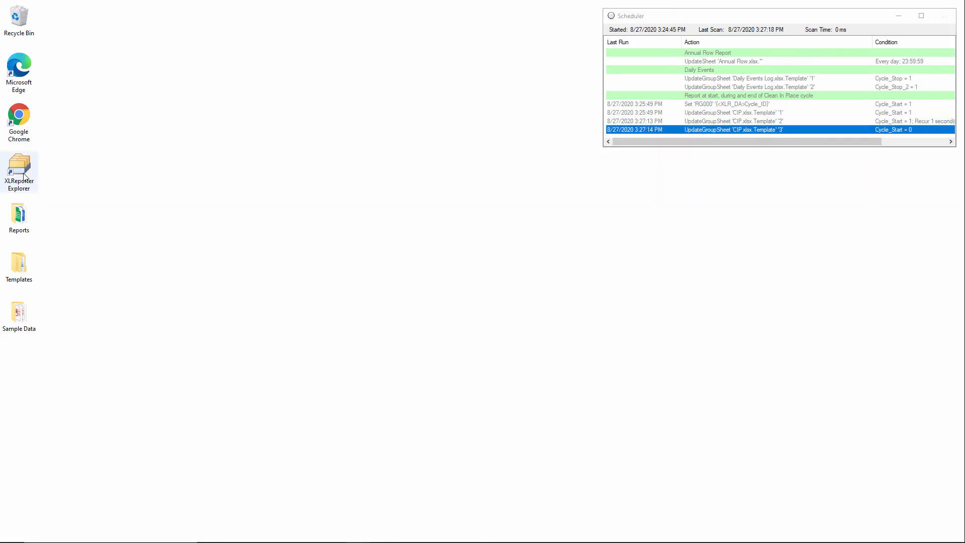
Step: Launch XLReporter Project Explorer and open the scheduled CIP report for August 2020 in the Workbook Report Viewer
double_click(20, 172)
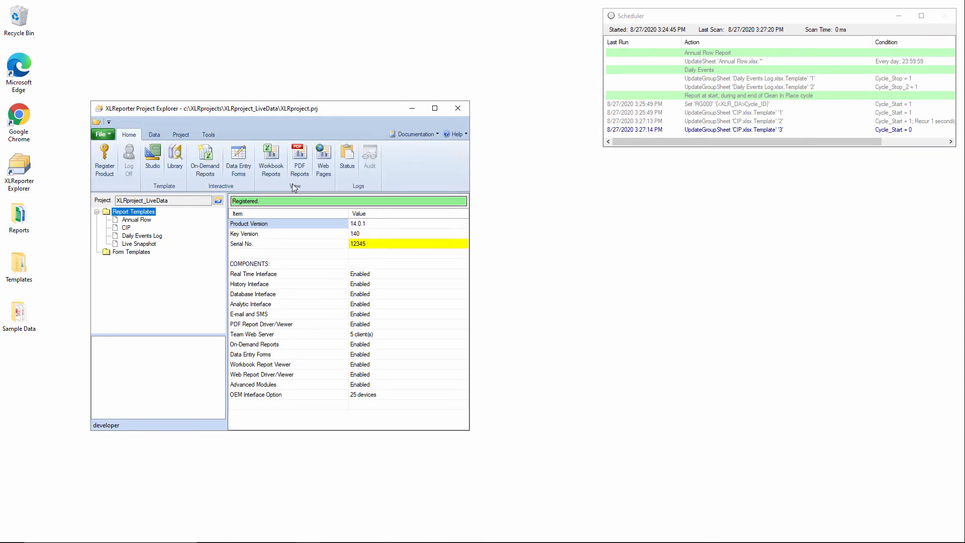
left_click(271, 160)
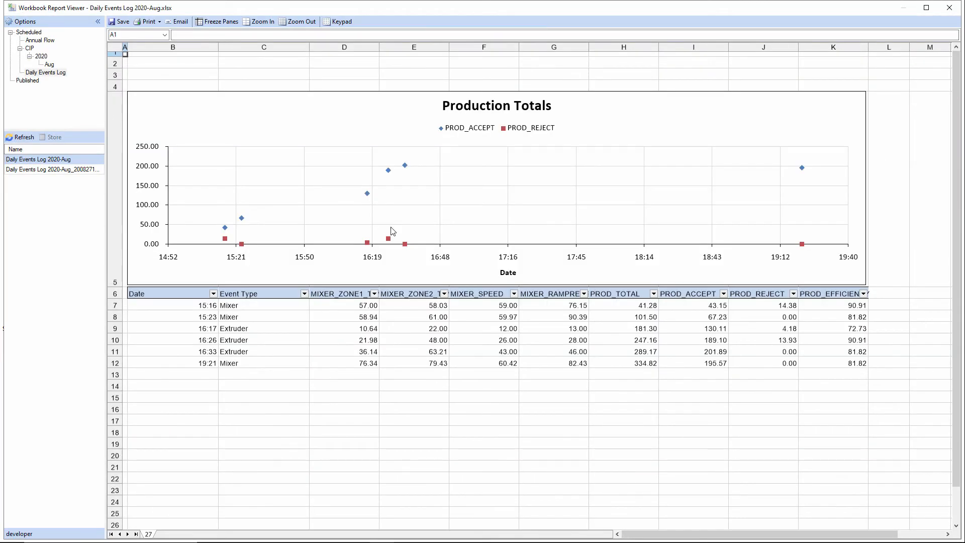
left_click(50, 65)
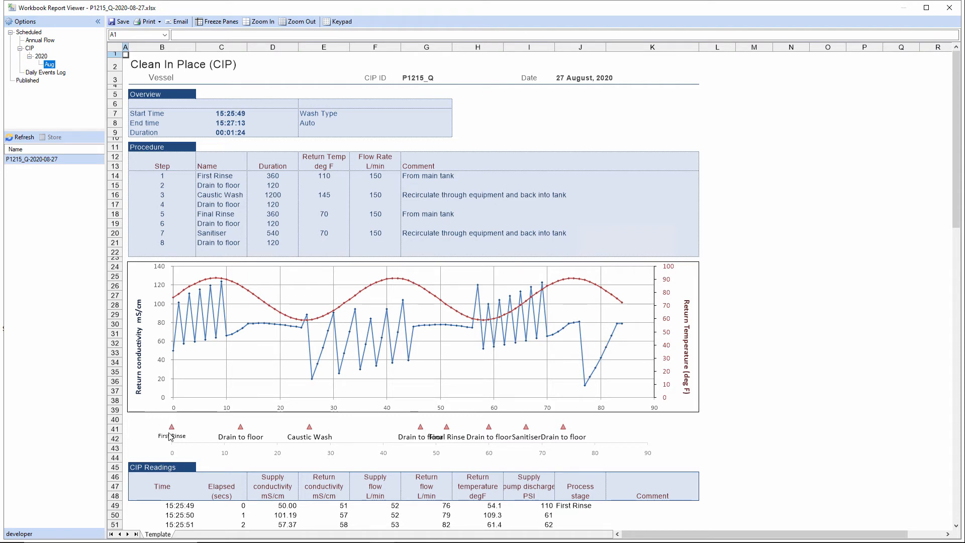
Step: Examine the CIP report's overview, procedure table, trend chart, stage timeline and readings down to the last row, and close the viewer
scroll(684, 472, "down", 5)
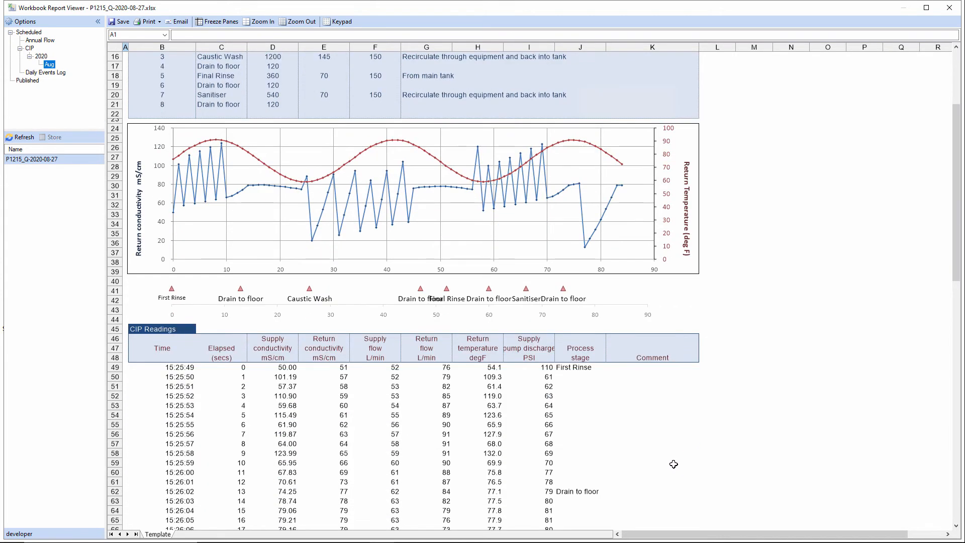
left_click(581, 372)
scroll(595, 398, "down", 8)
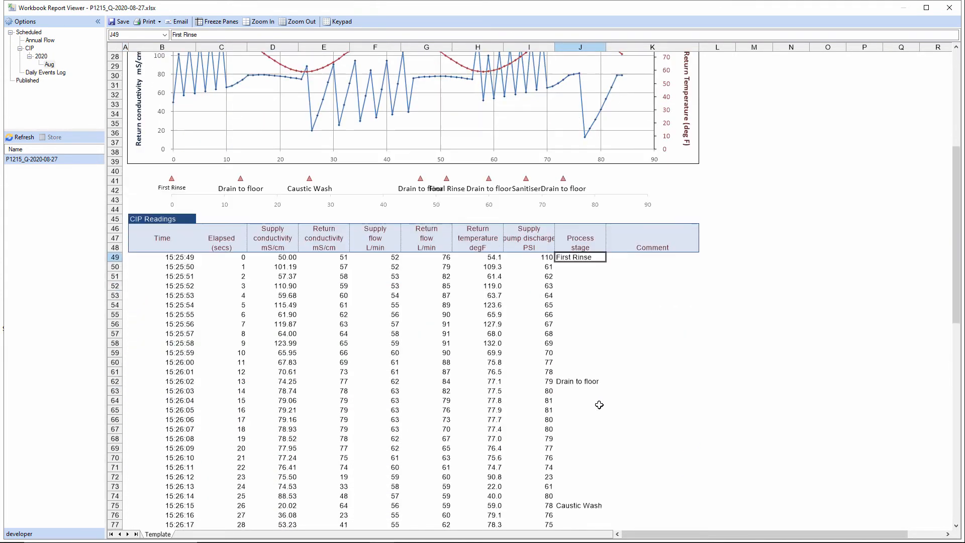
scroll(595, 449, "up", 10)
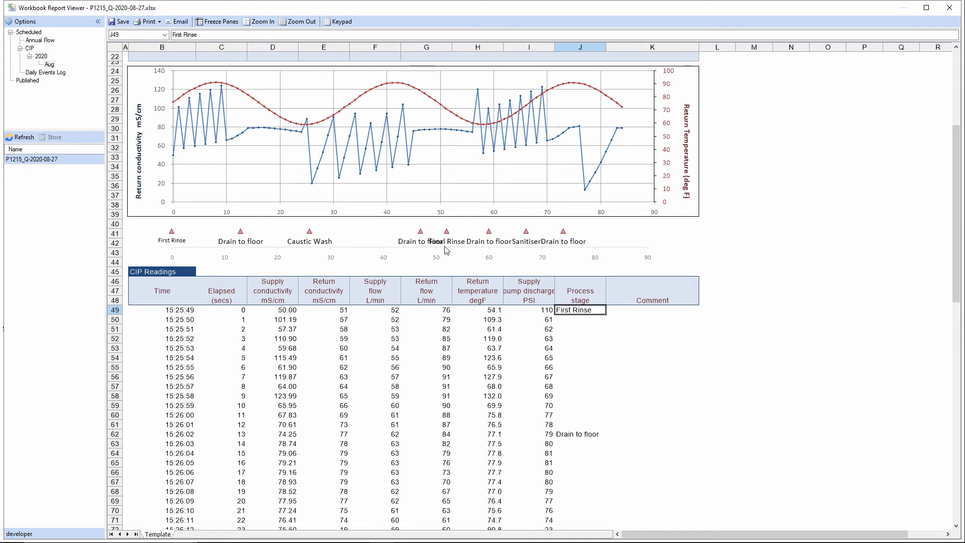
scroll(446, 249, "up", 6)
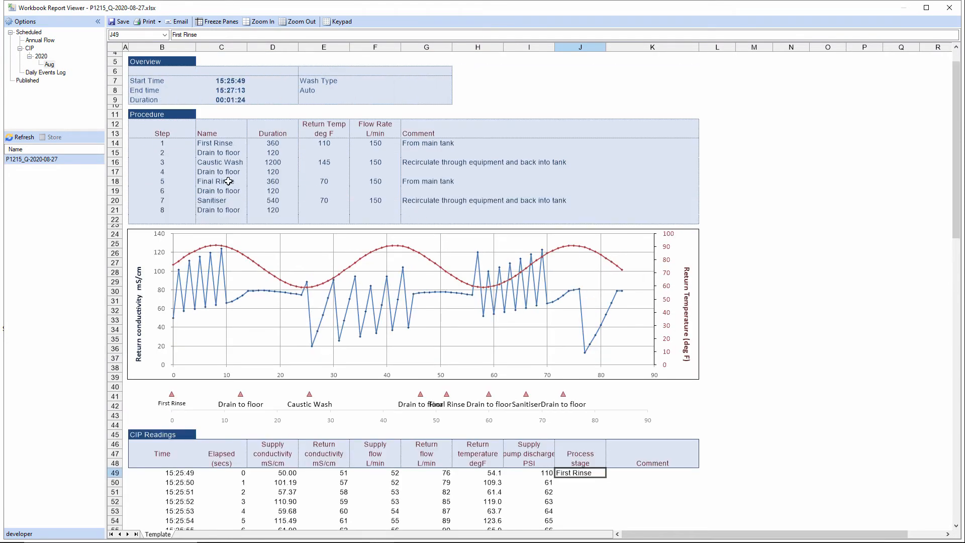
scroll(229, 181, "up", 1)
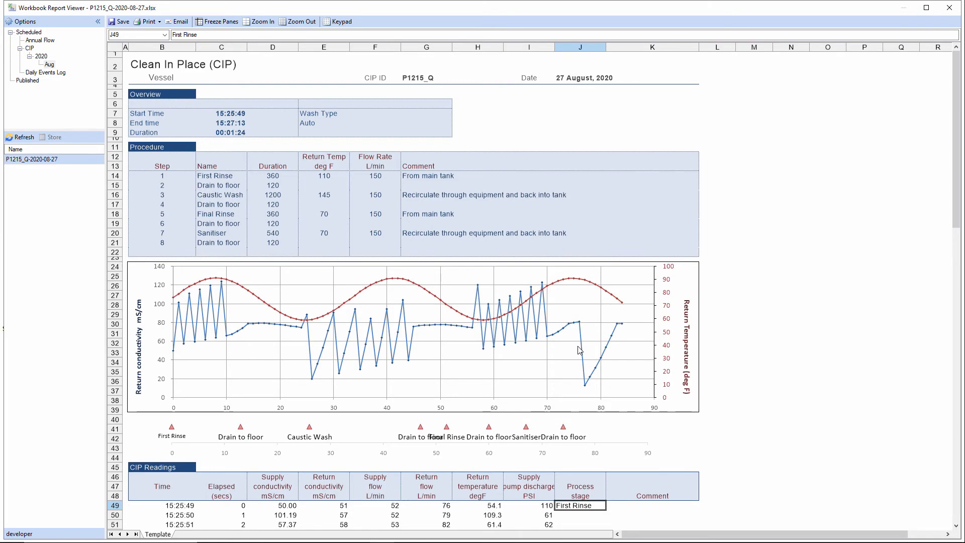
scroll(578, 351, "down", 20)
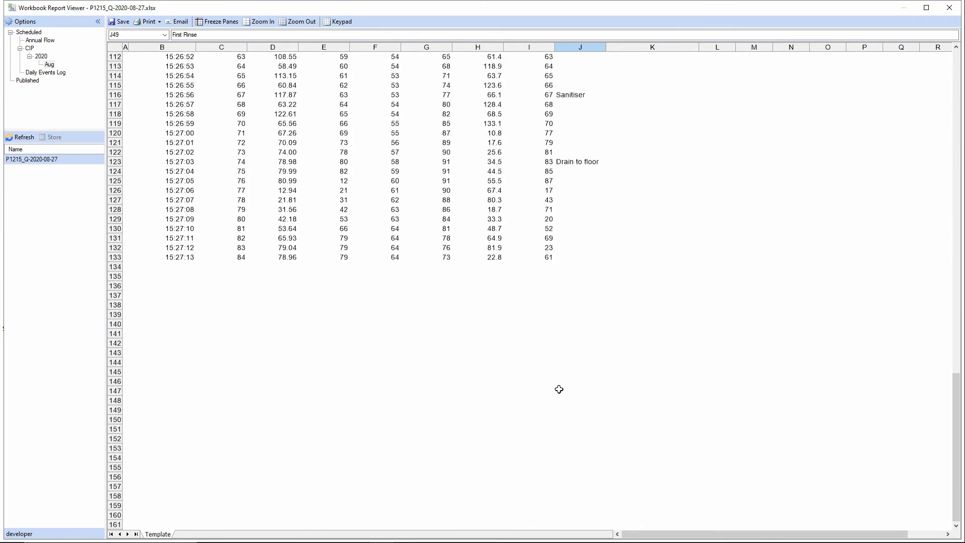
scroll(559, 389, "up", 20)
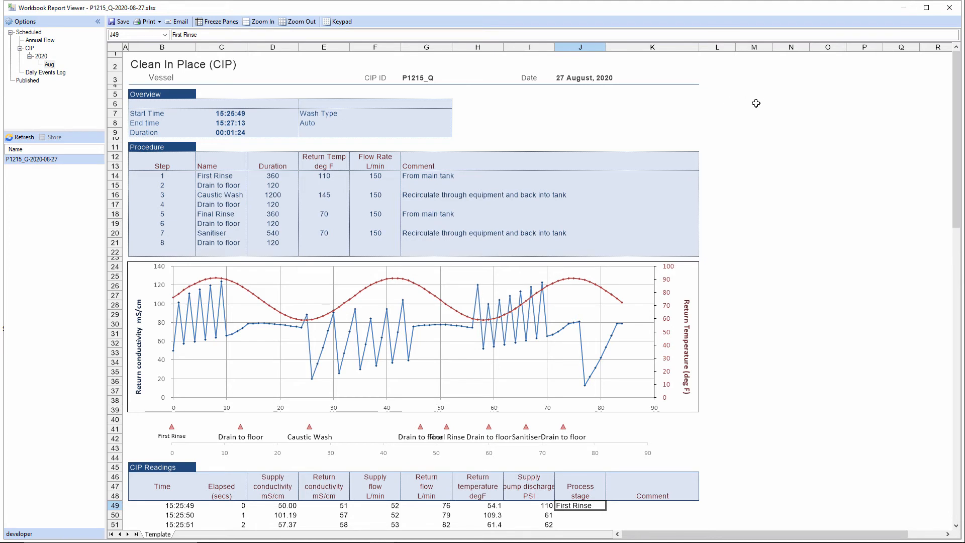
left_click(950, 7)
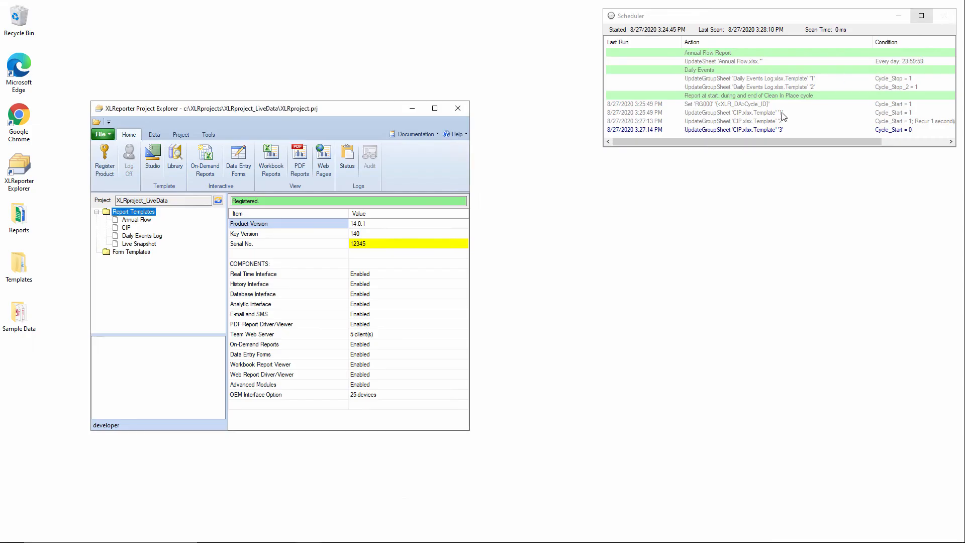
Step: Open the CIP template in Template Studio and review the step numbers and names of its first three procedure steps
left_click(127, 230)
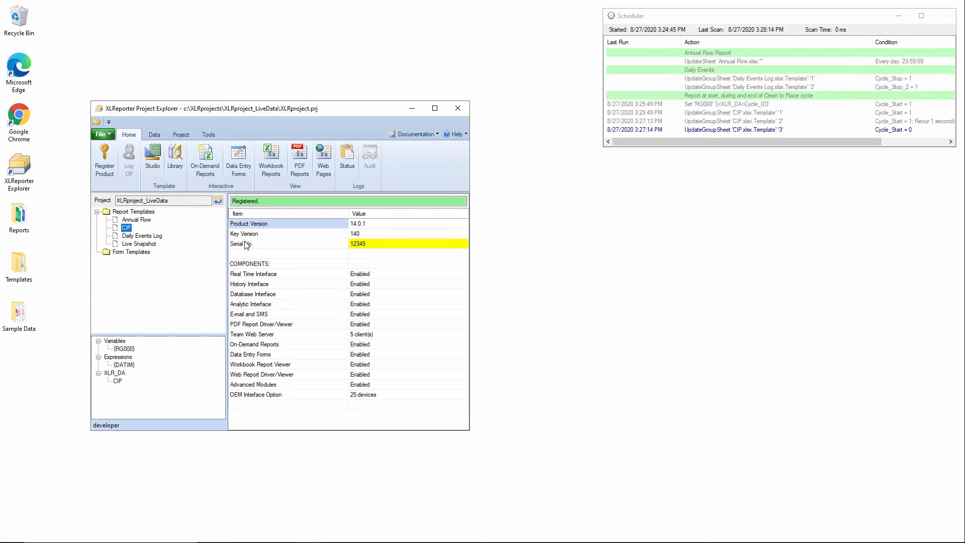
left_click(688, 130)
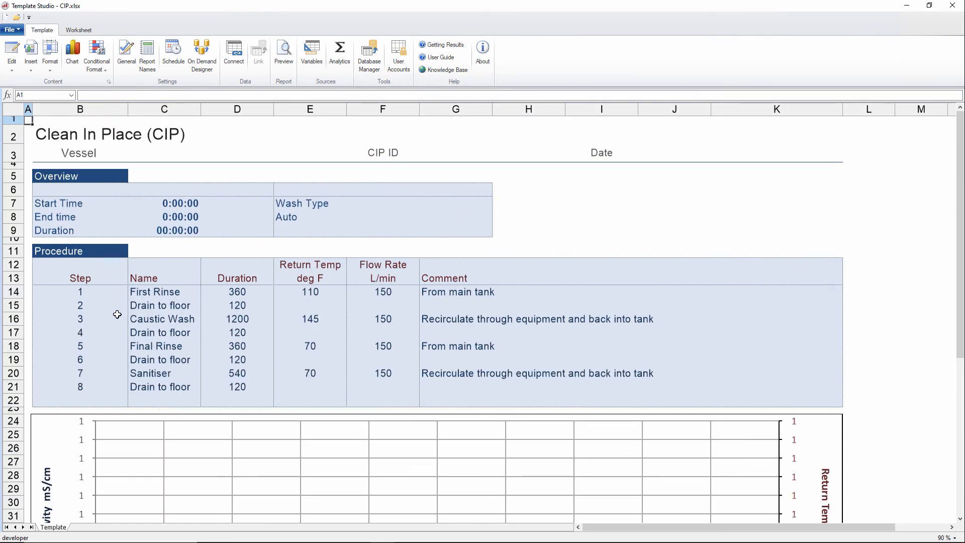
left_click(79, 292)
left_click(153, 290)
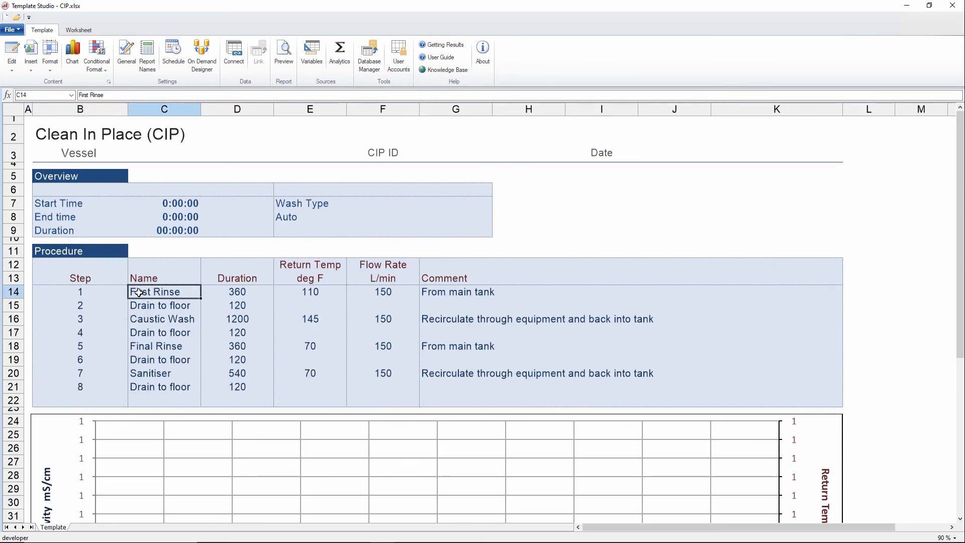
left_click(88, 303)
left_click(173, 305)
left_click(95, 319)
left_click(165, 322)
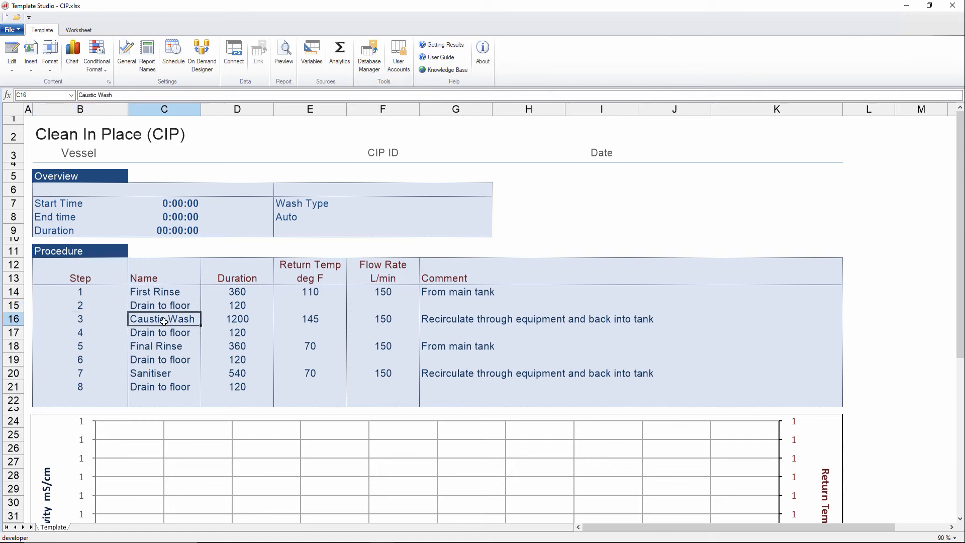
left_click(93, 297)
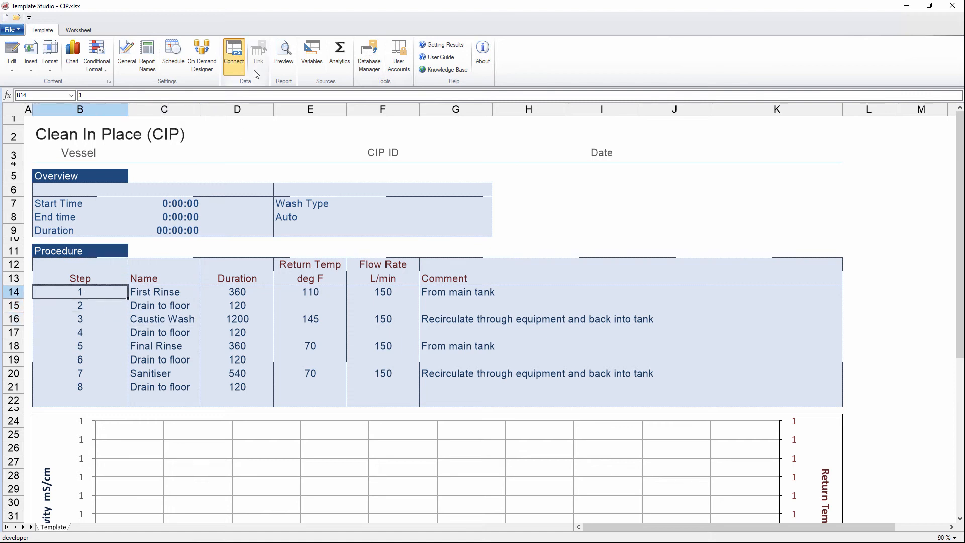
Step: Open the CIP template's connections and review the source and placement of the Variables, Expressions and XLR_DA data connections
left_click(234, 51)
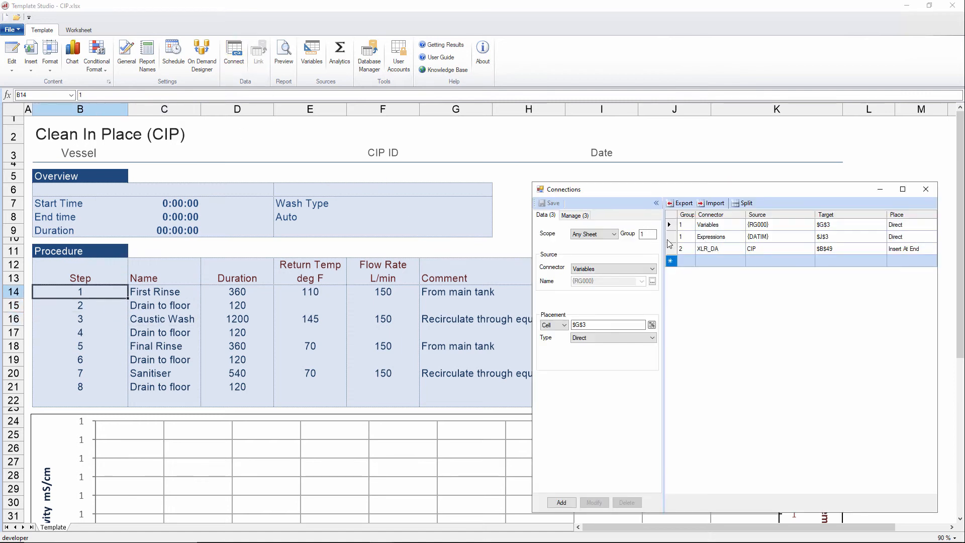
left_click(716, 249)
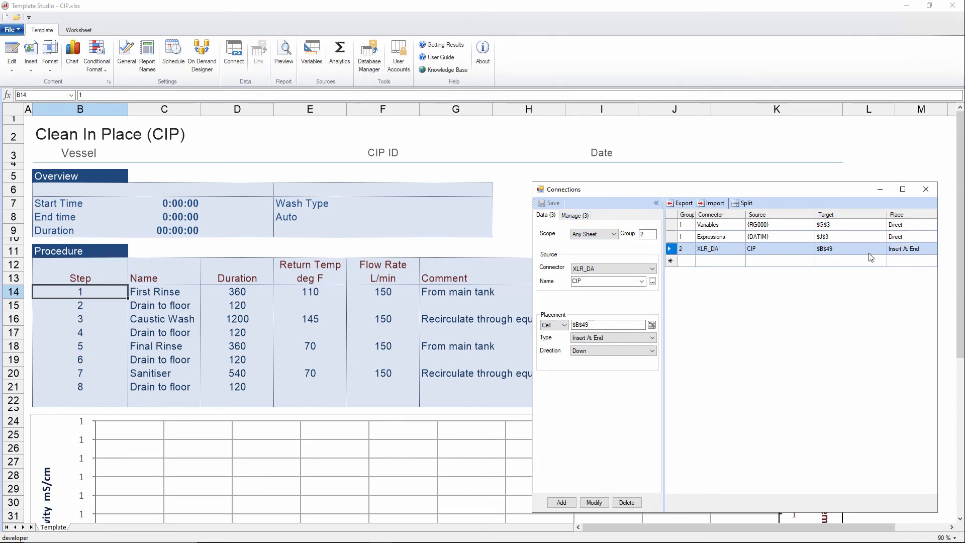
left_click(725, 229)
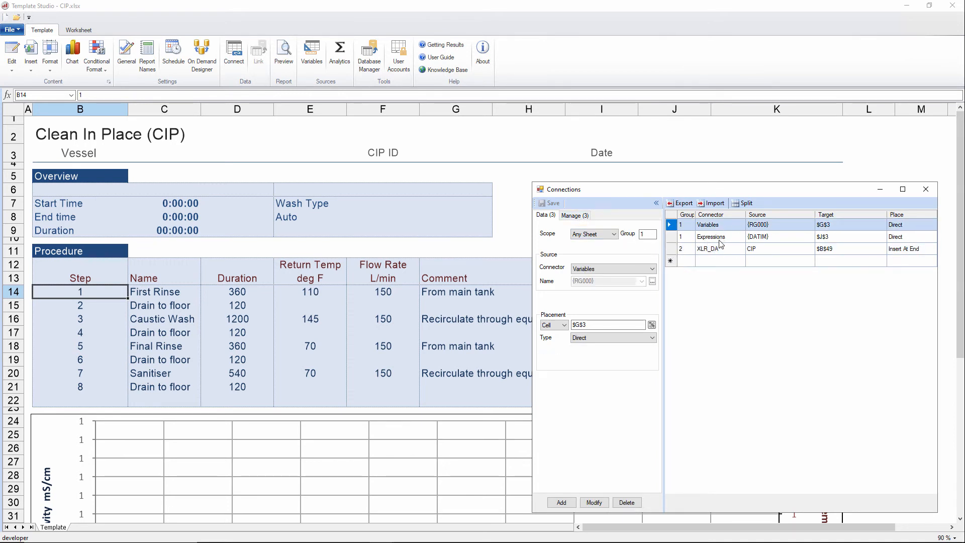
left_click(777, 242)
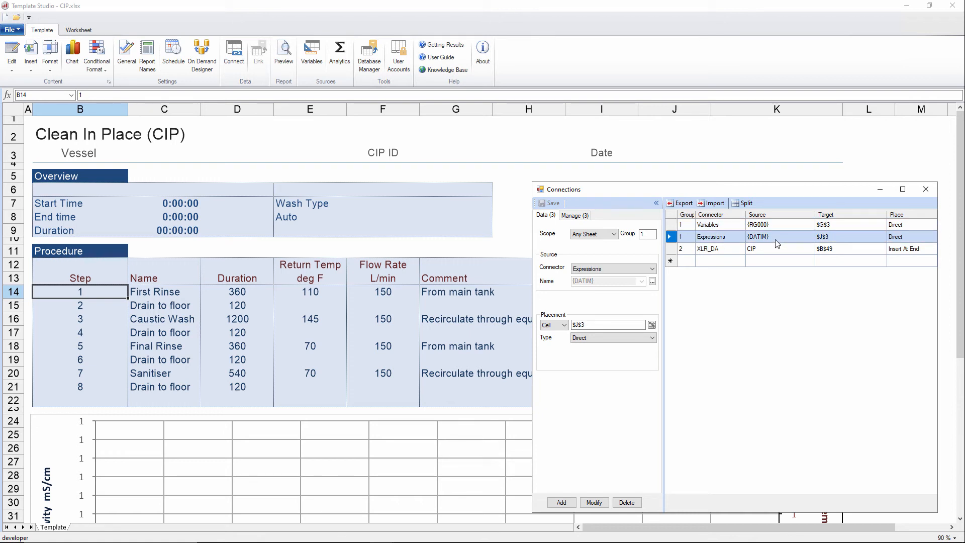
left_click(724, 251)
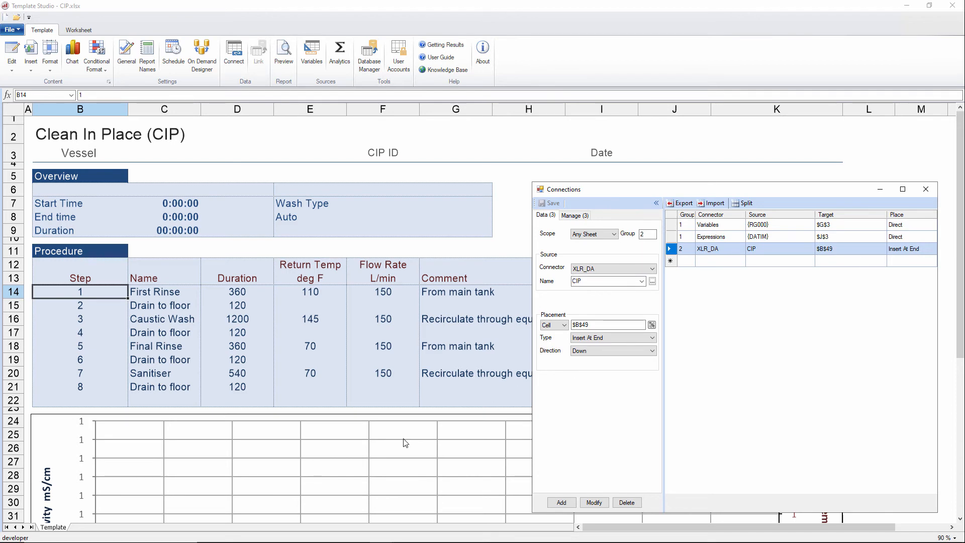
scroll(158, 458, "down", 8)
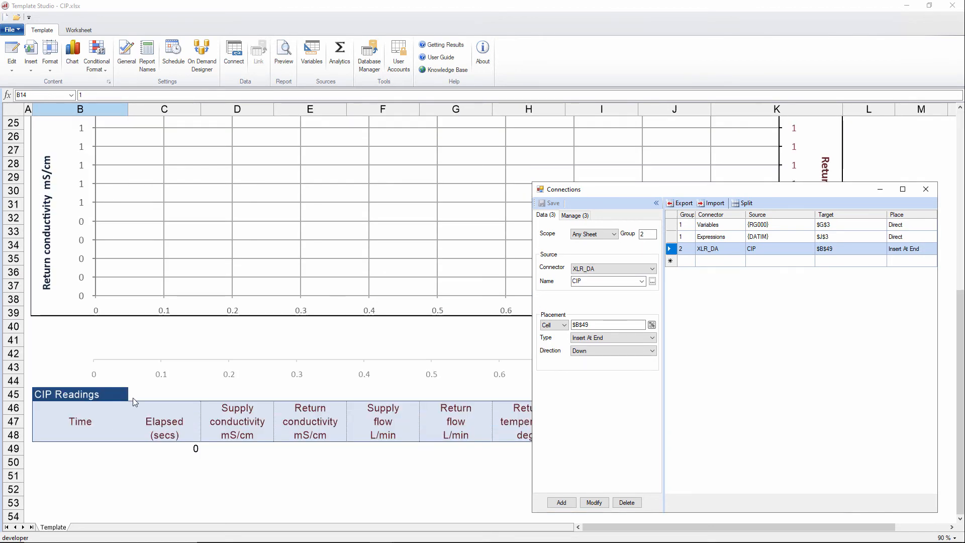
scroll(159, 455, "up", 8)
Step: Review the Lookup Range management connection and compare its settings with the Process stage column and the Procedure table
left_click(583, 216)
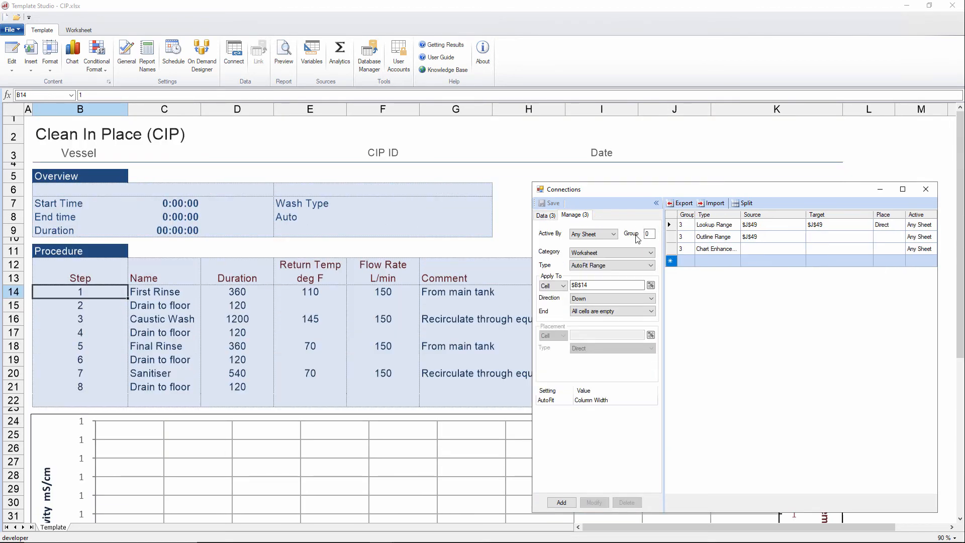
left_click(718, 228)
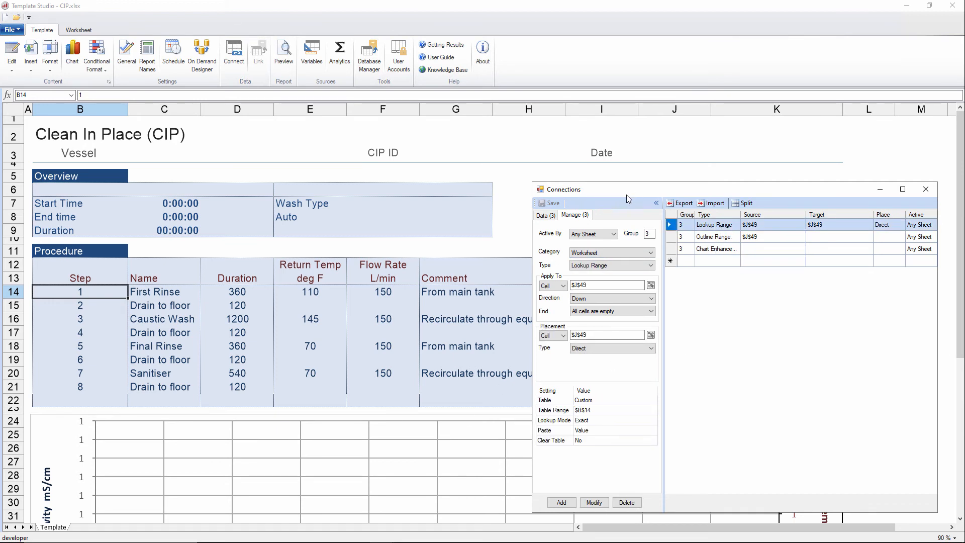
left_click_drag(627, 194, 227, 170)
scroll(671, 352, "down", 10)
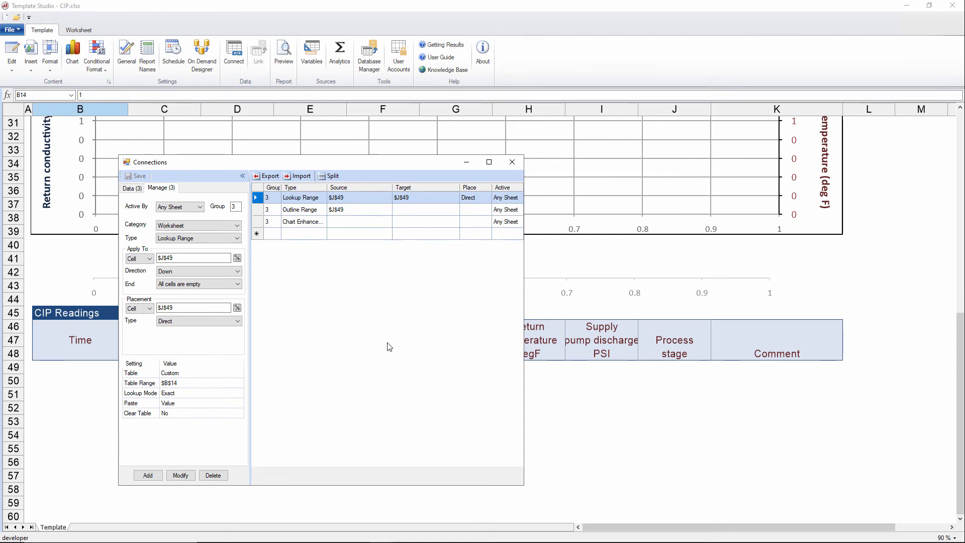
scroll(634, 362, "up", 10)
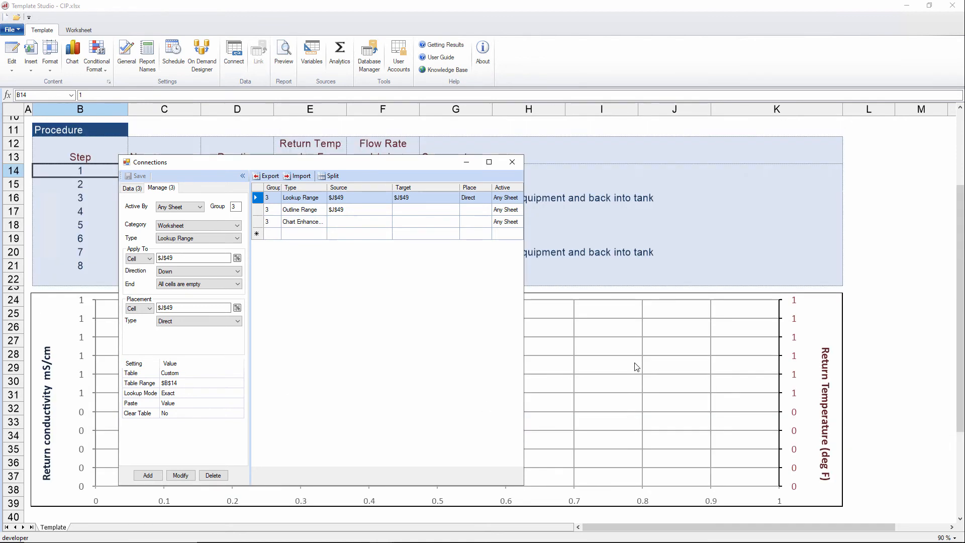
left_click_drag(201, 162, 432, 157)
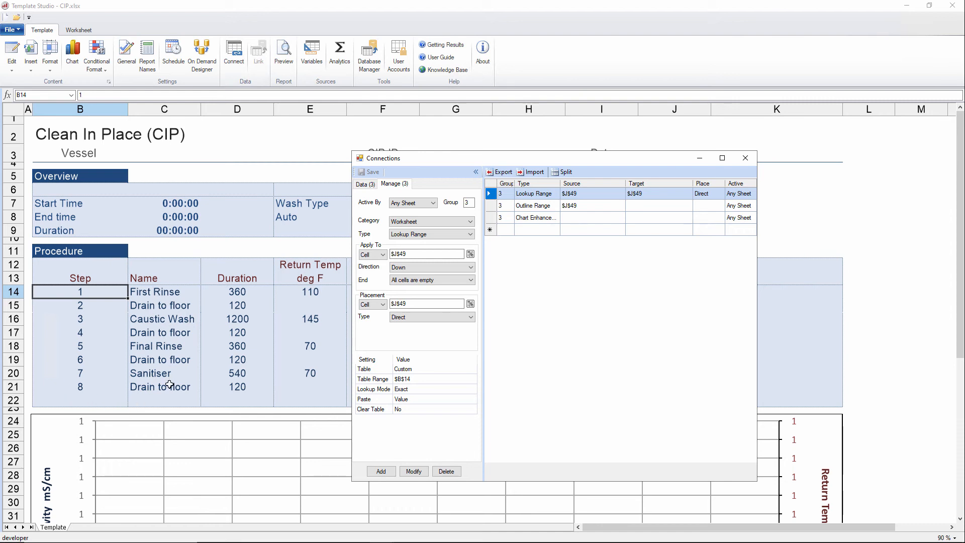
Step: Review the Outline Range management connection's settings against the Process stage column of the CIP Readings table
left_click(547, 209)
left_click_drag(566, 160, 261, 139)
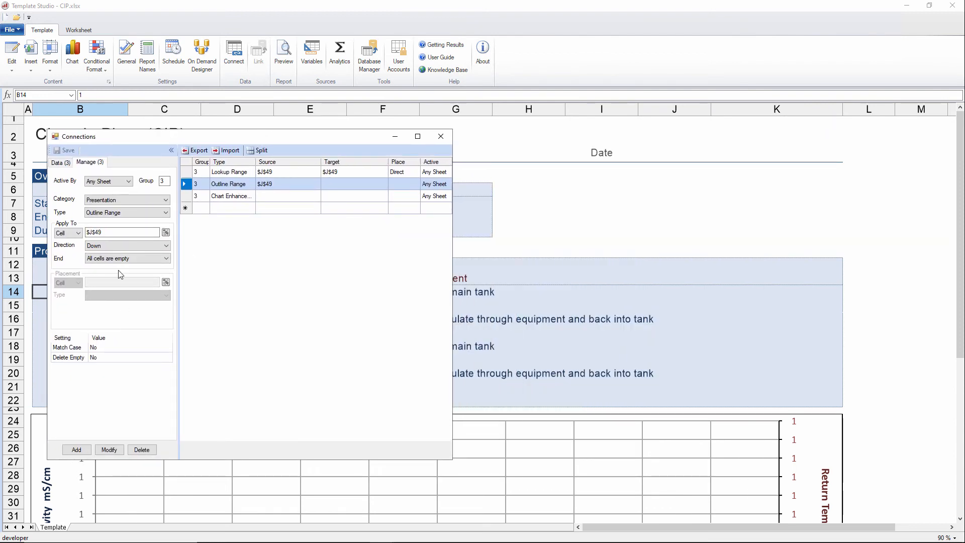
scroll(741, 455, "down", 10)
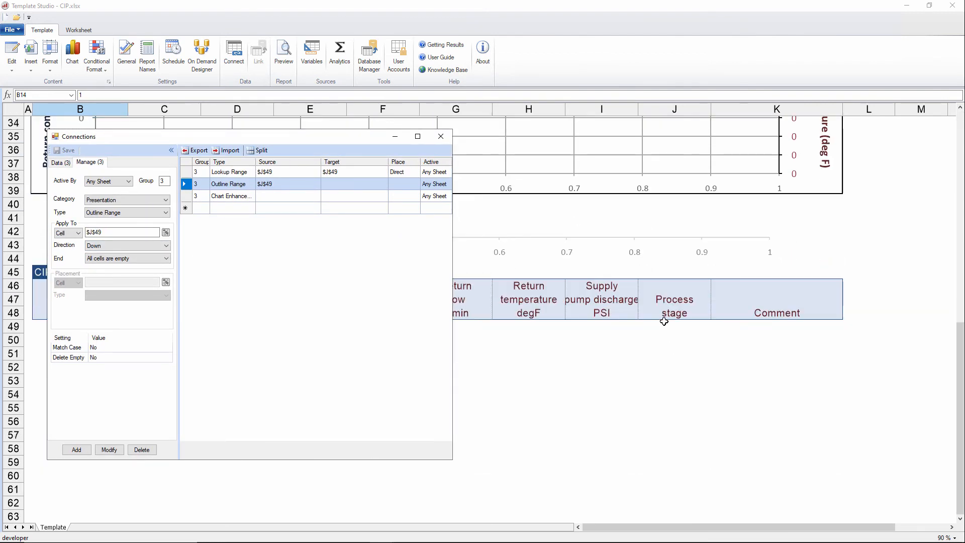
scroll(675, 533, "right", 1)
scroll(671, 500, "down", 2)
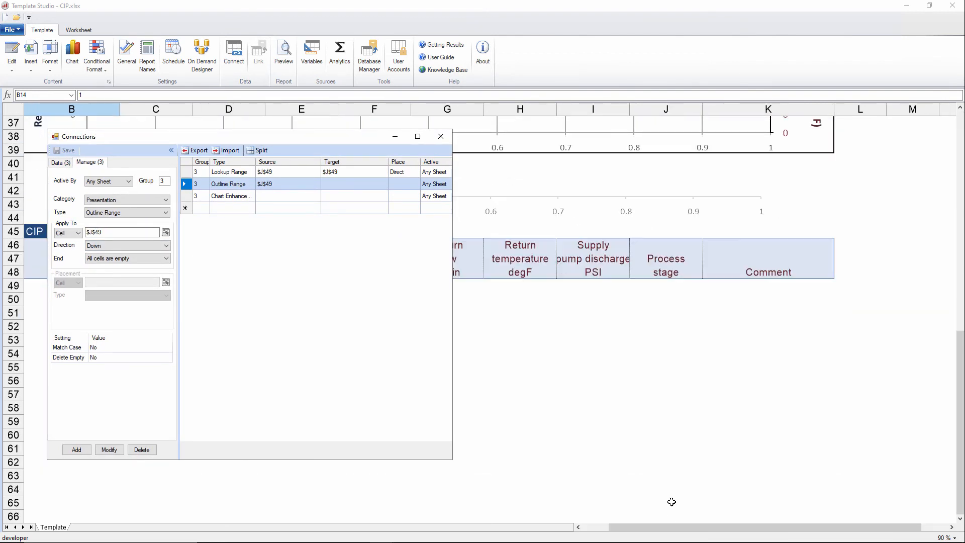
left_click_drag(668, 529, 643, 529)
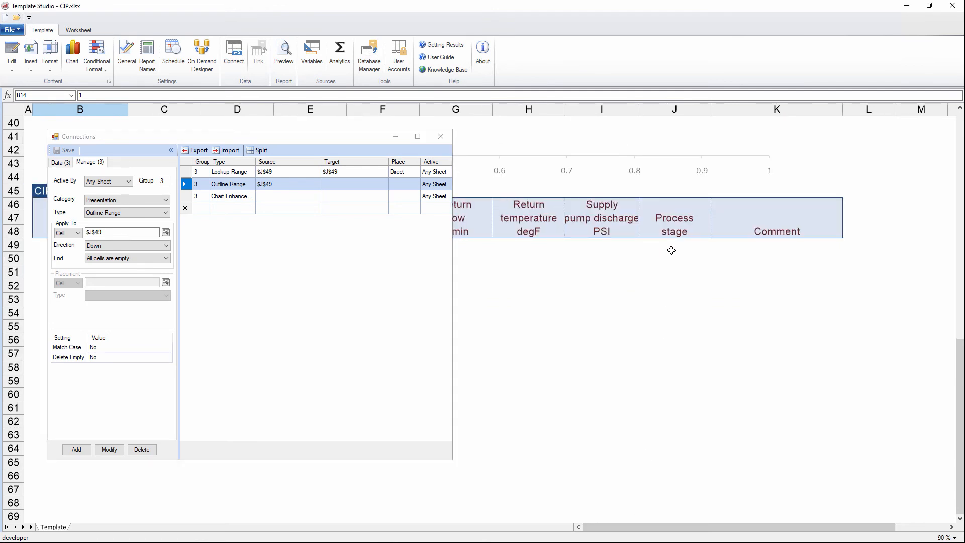
scroll(659, 451, "down", 1)
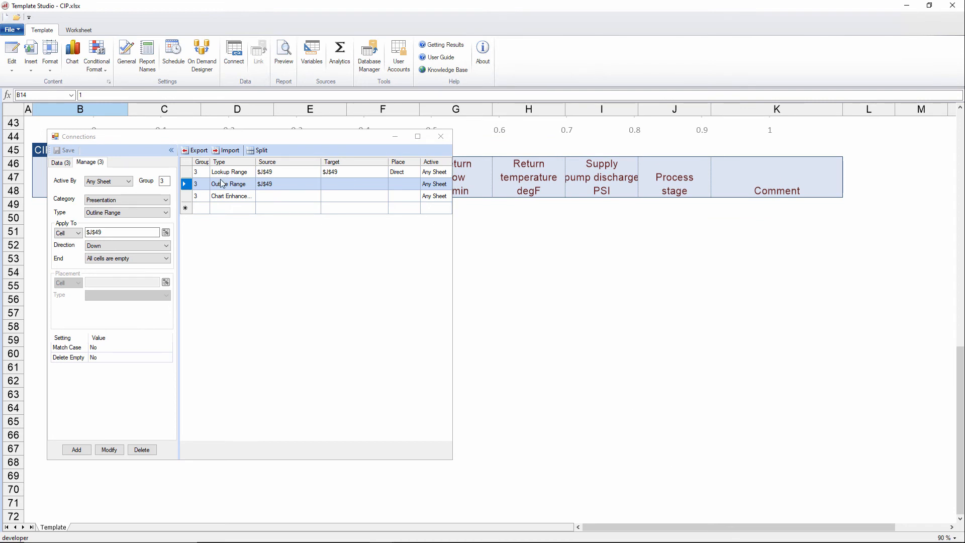
Step: Review the Chart Enhancement connection's settings alongside the template's trend chart, readings headers and procedure steps
left_click(223, 196)
scroll(770, 337, "up", 12)
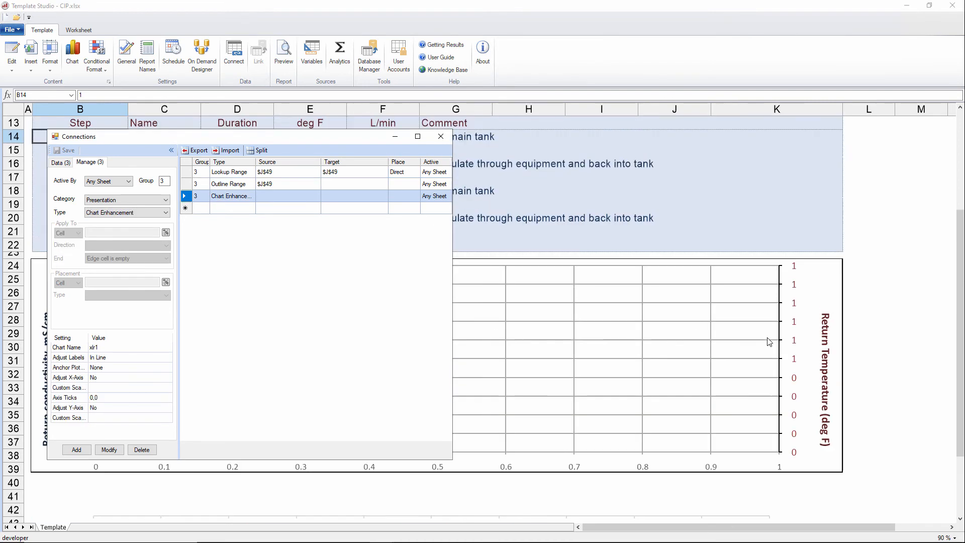
left_click_drag(262, 132, 664, 159)
scroll(308, 265, "down", 4)
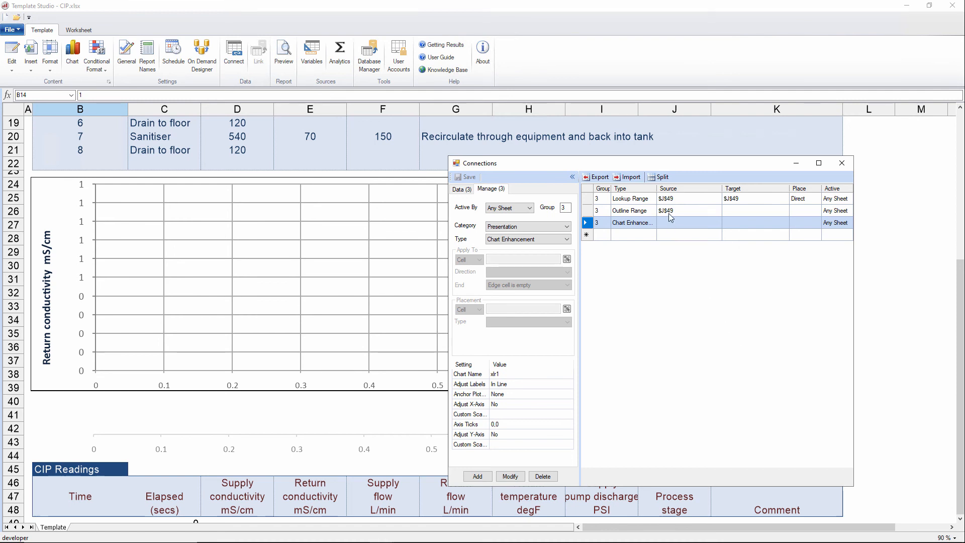
scroll(258, 352, "up", 6)
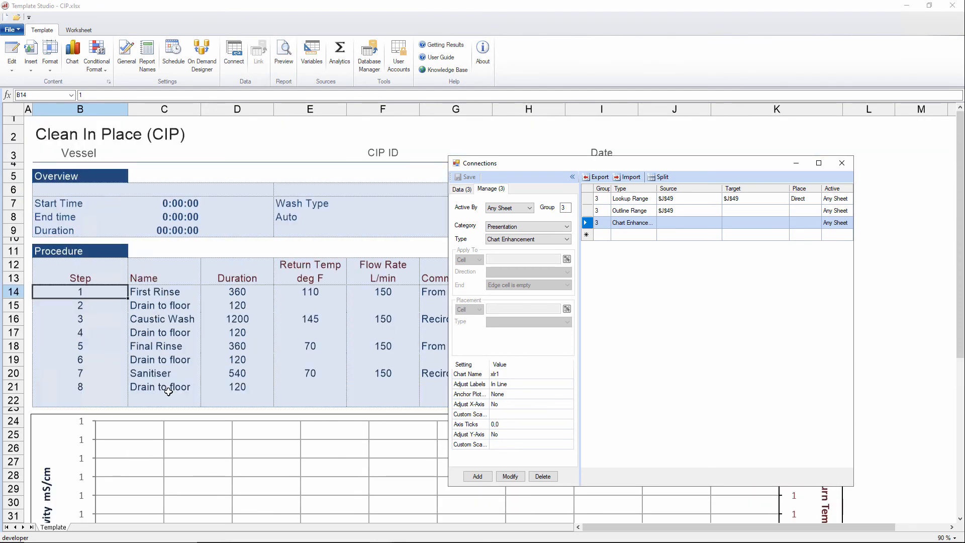
scroll(311, 410, "down", 4)
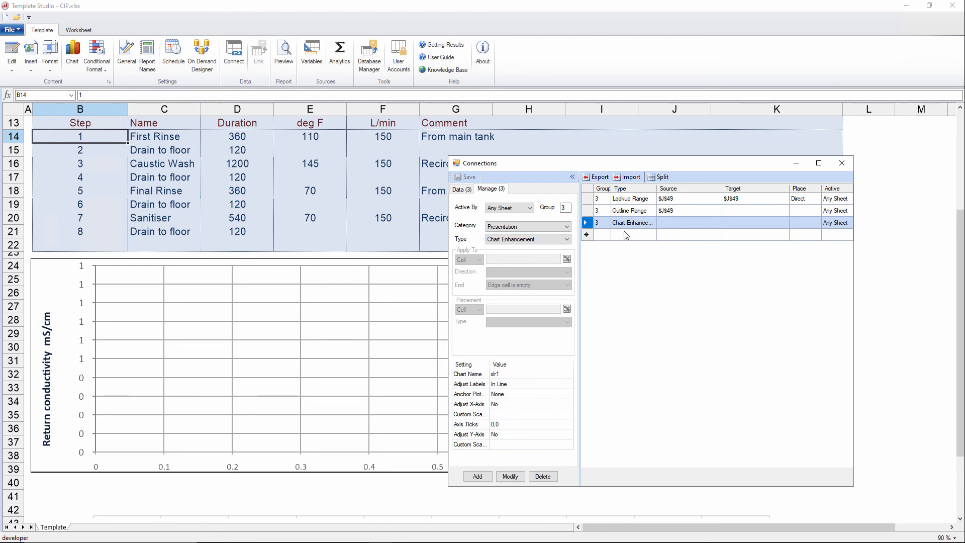
Step: Browse the management types offered for the Worksheet and Data Export categories, and close the connections and Template Studio without saving a change
left_click(538, 239)
left_click(538, 237)
left_click(533, 227)
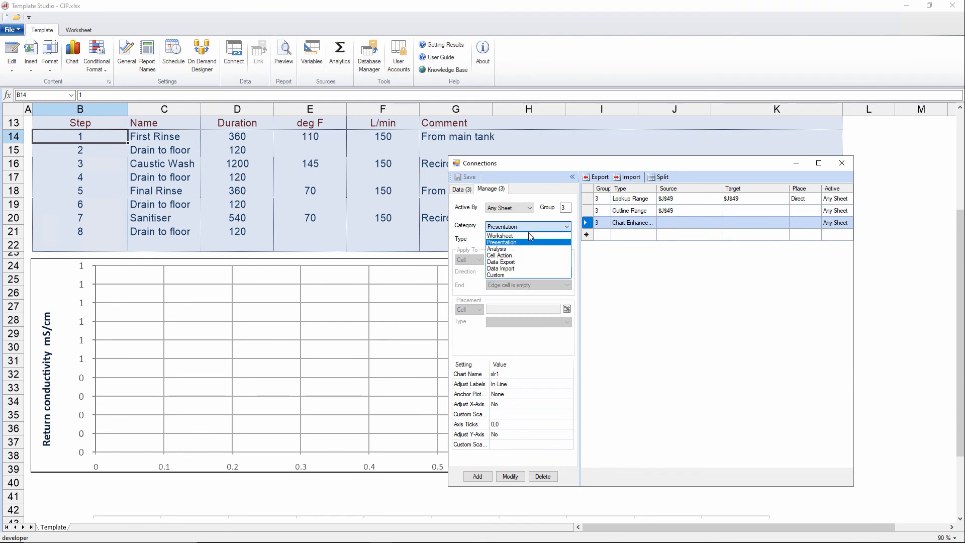
left_click(533, 242)
left_click(534, 239)
left_click(533, 249)
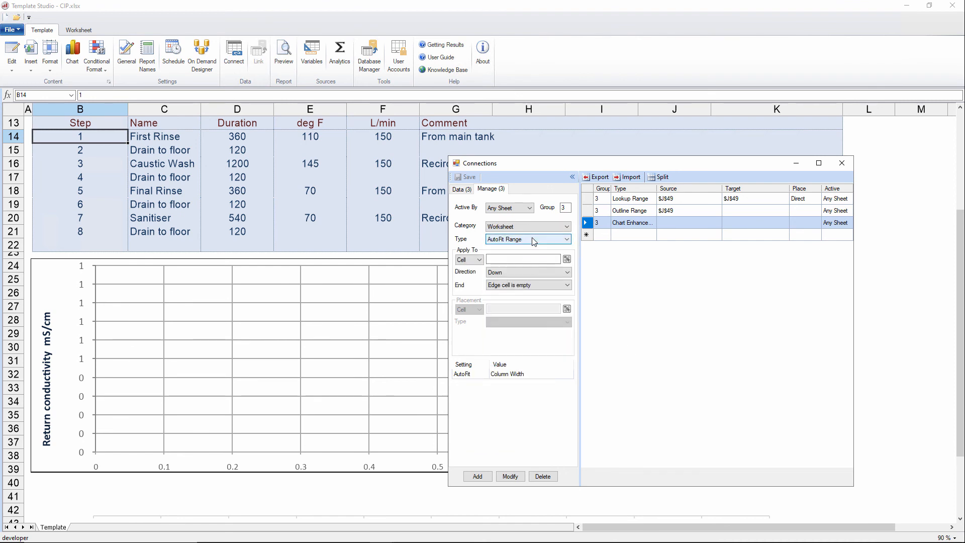
left_click(532, 226)
left_click(527, 259)
left_click(526, 240)
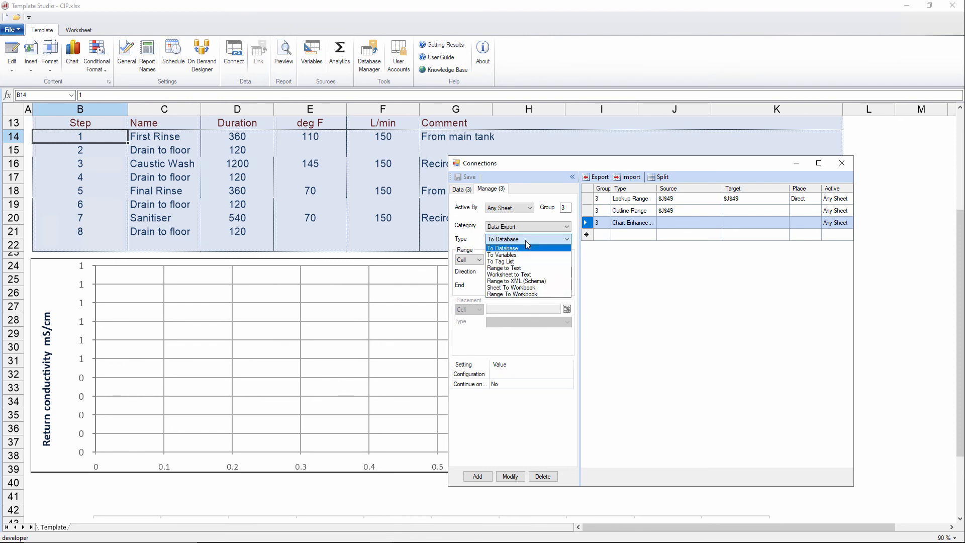
left_click(526, 242)
left_click(843, 163)
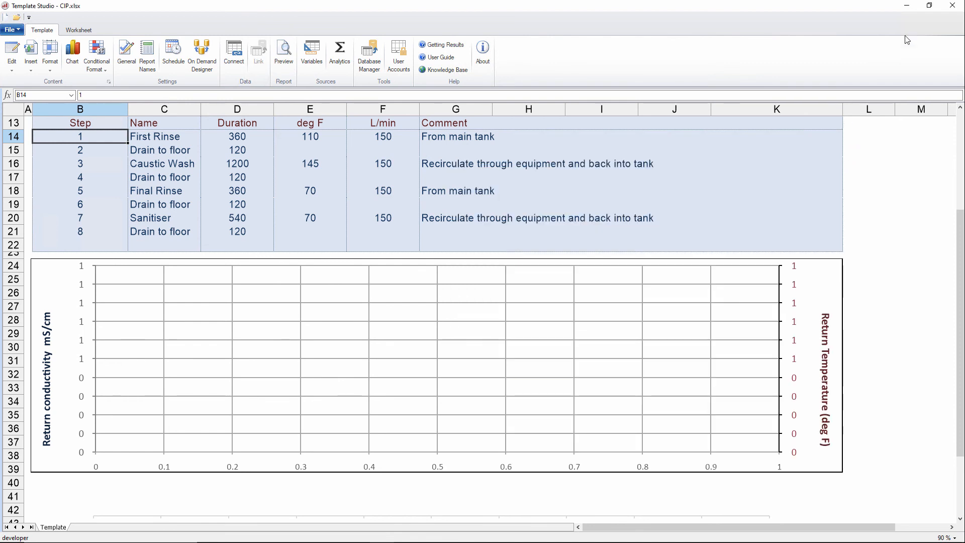
left_click(952, 5)
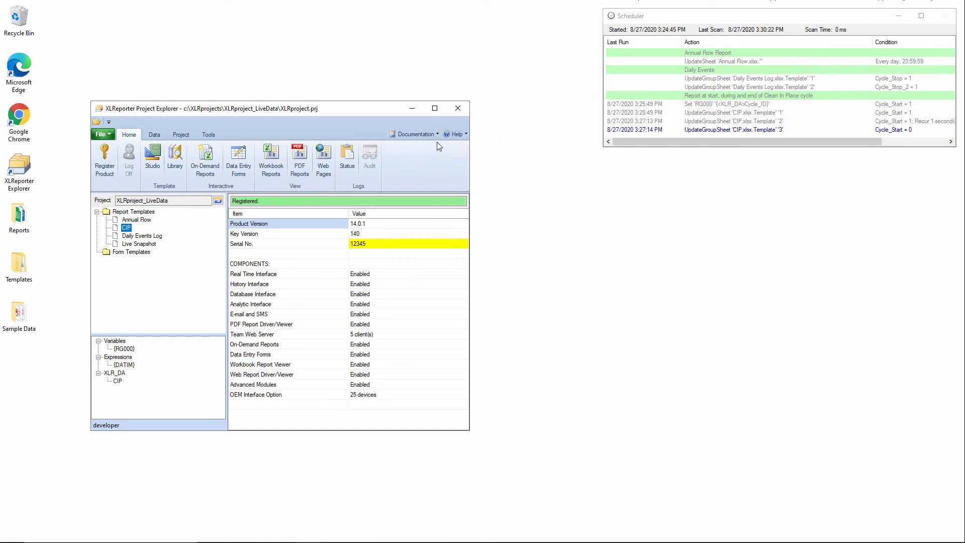
Step: Stop the project's Scheduler from Project Explorer and move the Project Explorer window to the middle of the desktop
left_click(181, 135)
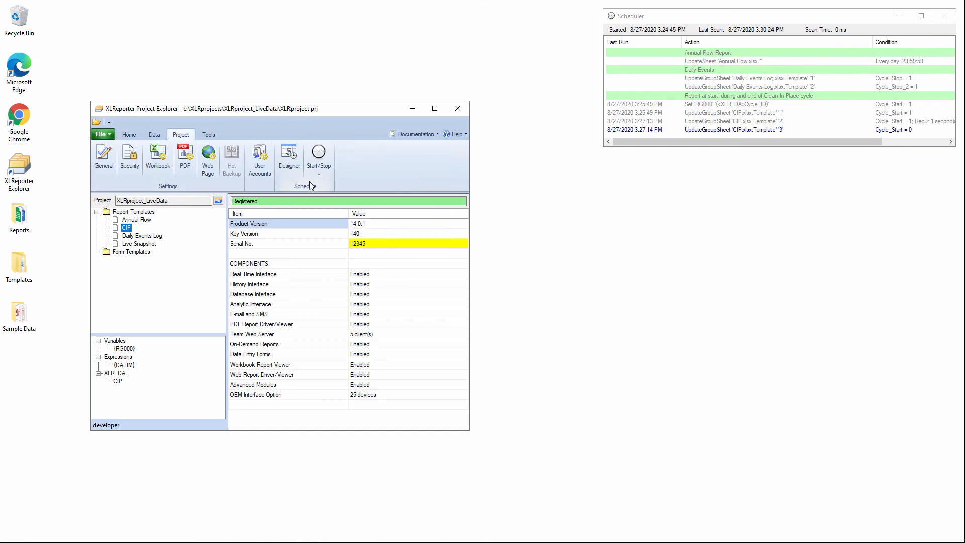
left_click(319, 175)
left_click(328, 199)
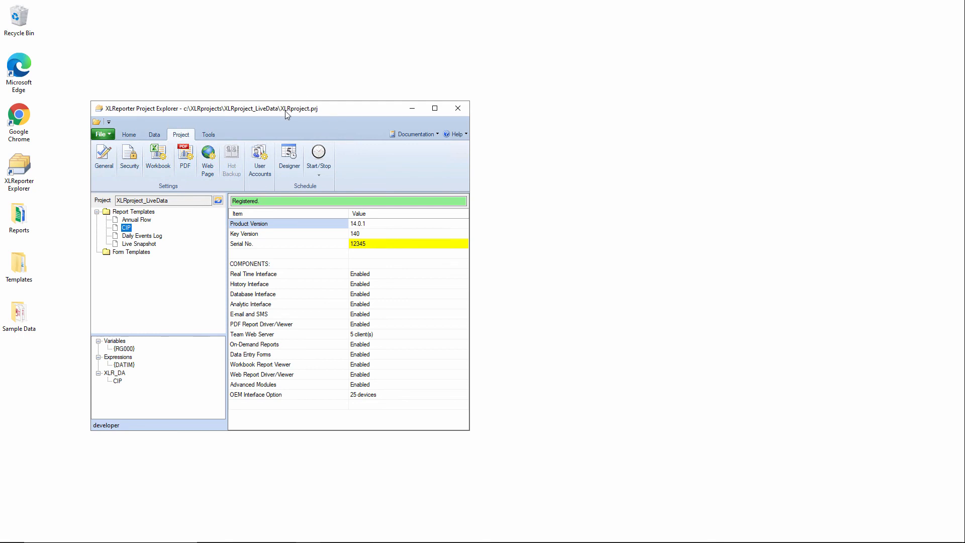
left_click_drag(285, 112, 463, 110)
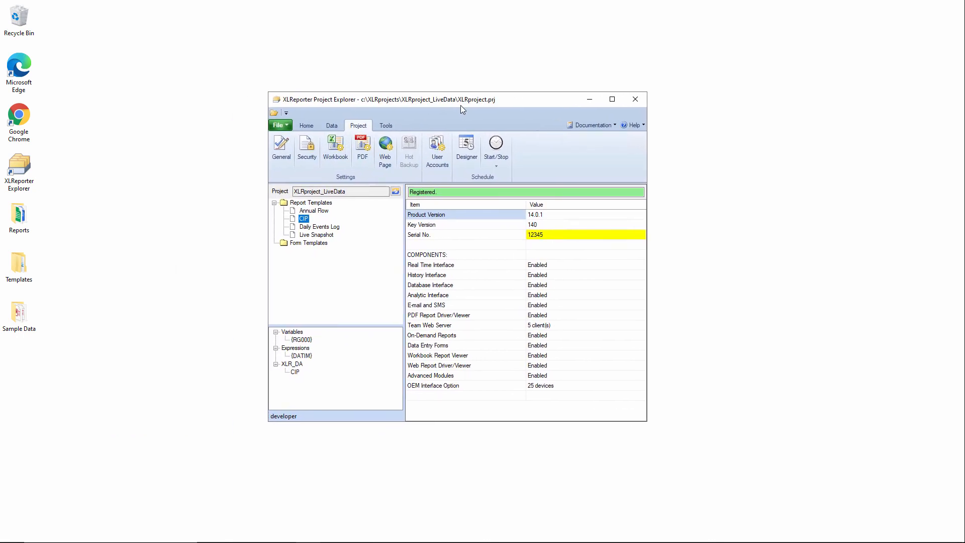